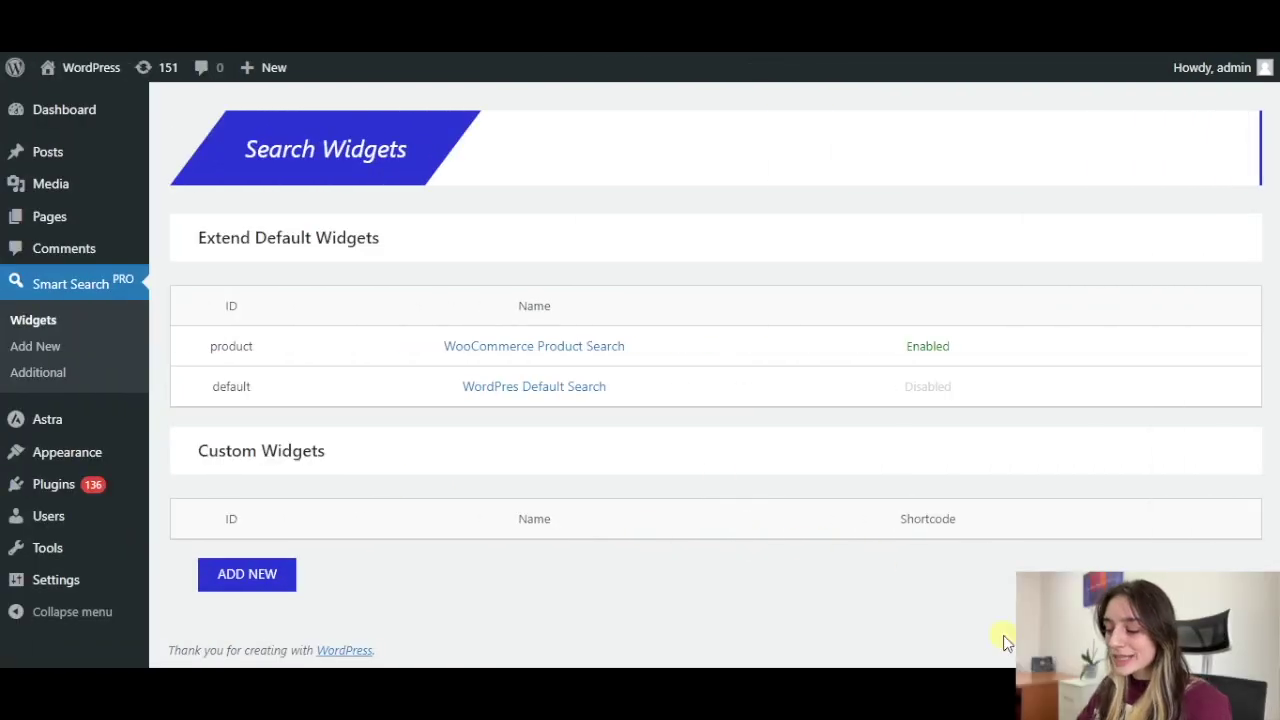
Step: Open the WooCommerce Product Search widget settings and review the General tab options
left_click(598, 350)
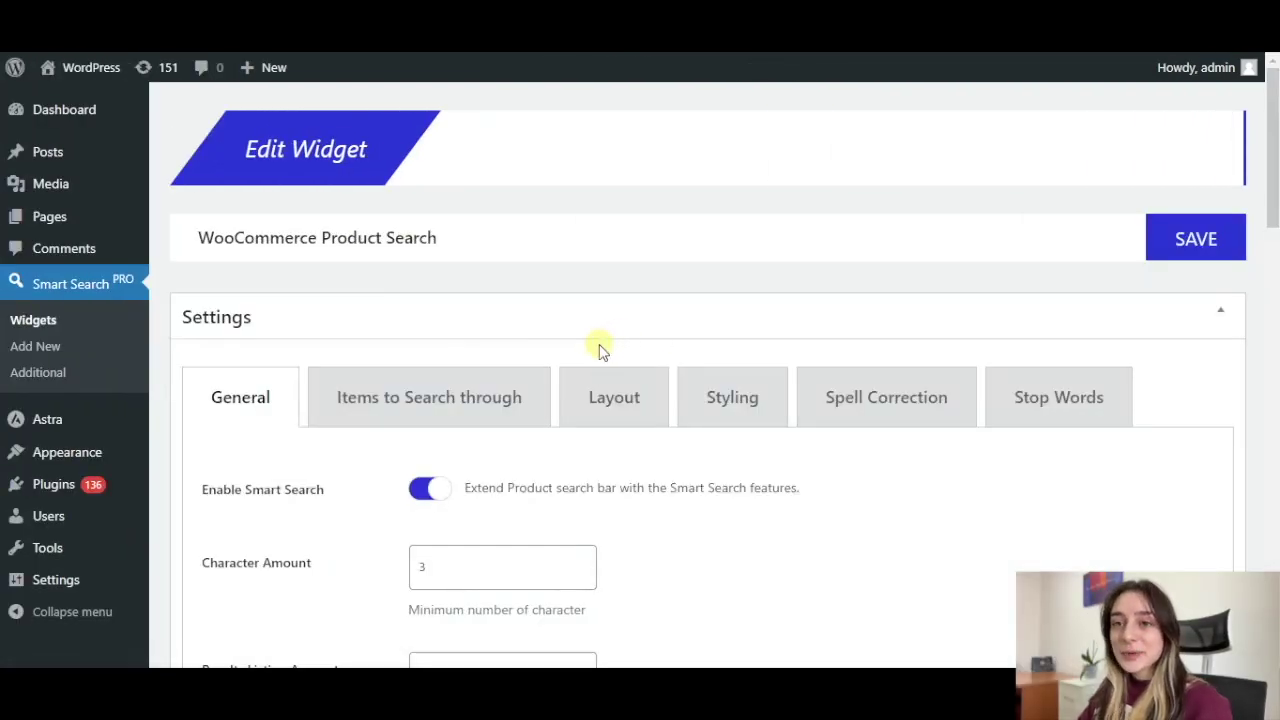
scroll(508, 387, "down", 1)
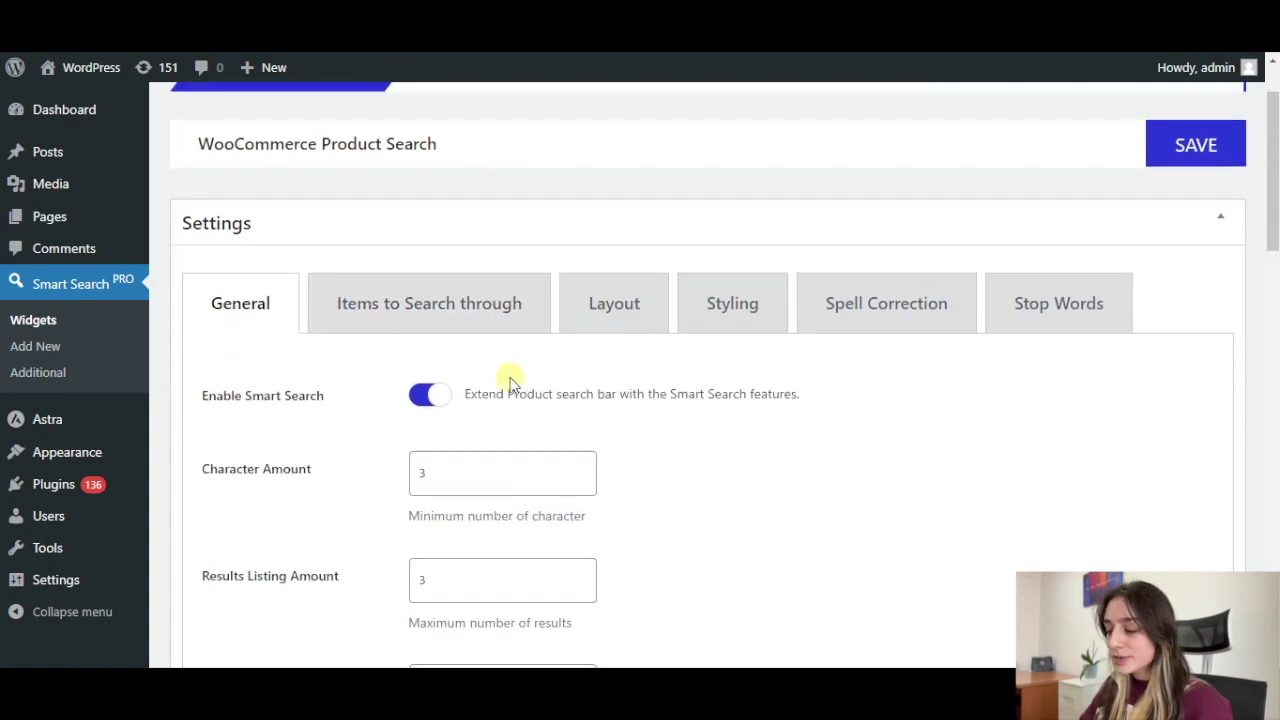
scroll(222, 245, "down", 1)
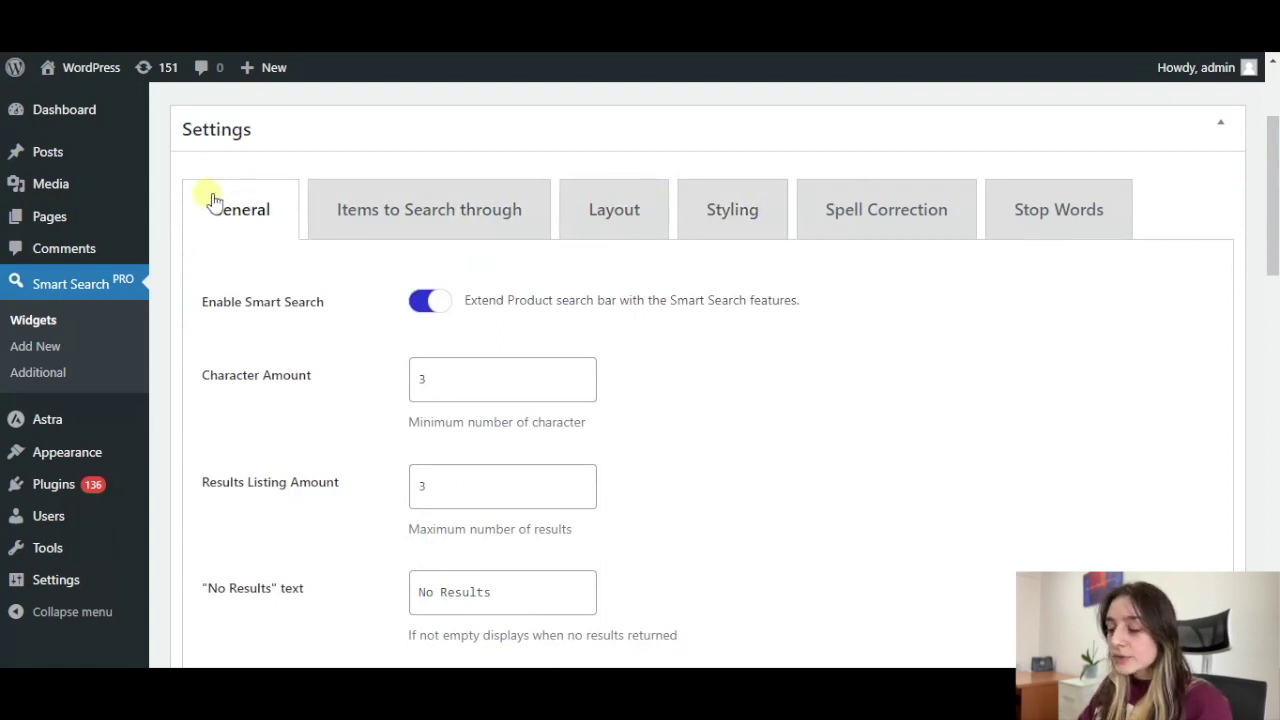
scroll(290, 262, "down", 1)
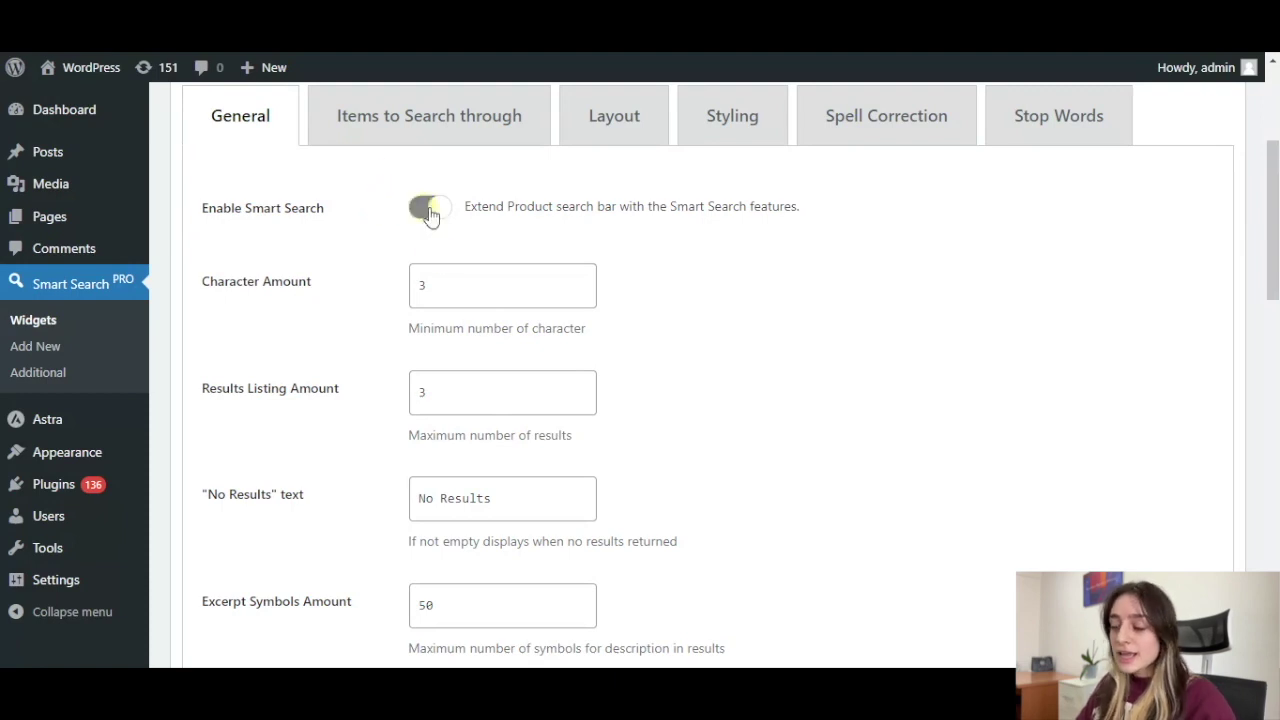
scroll(300, 277, "down", 2)
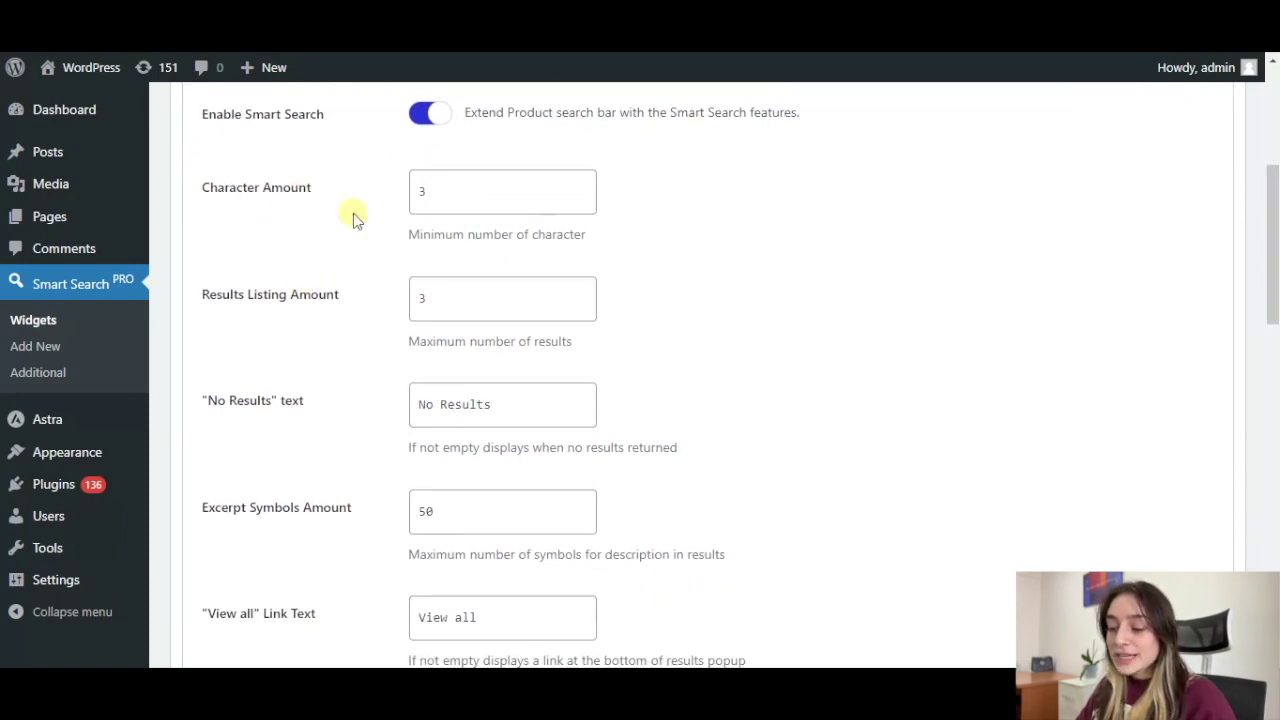
Step: Edit the Character Amount and Results Listing Amount (3) fields, then clear the No Results text
left_click(506, 203)
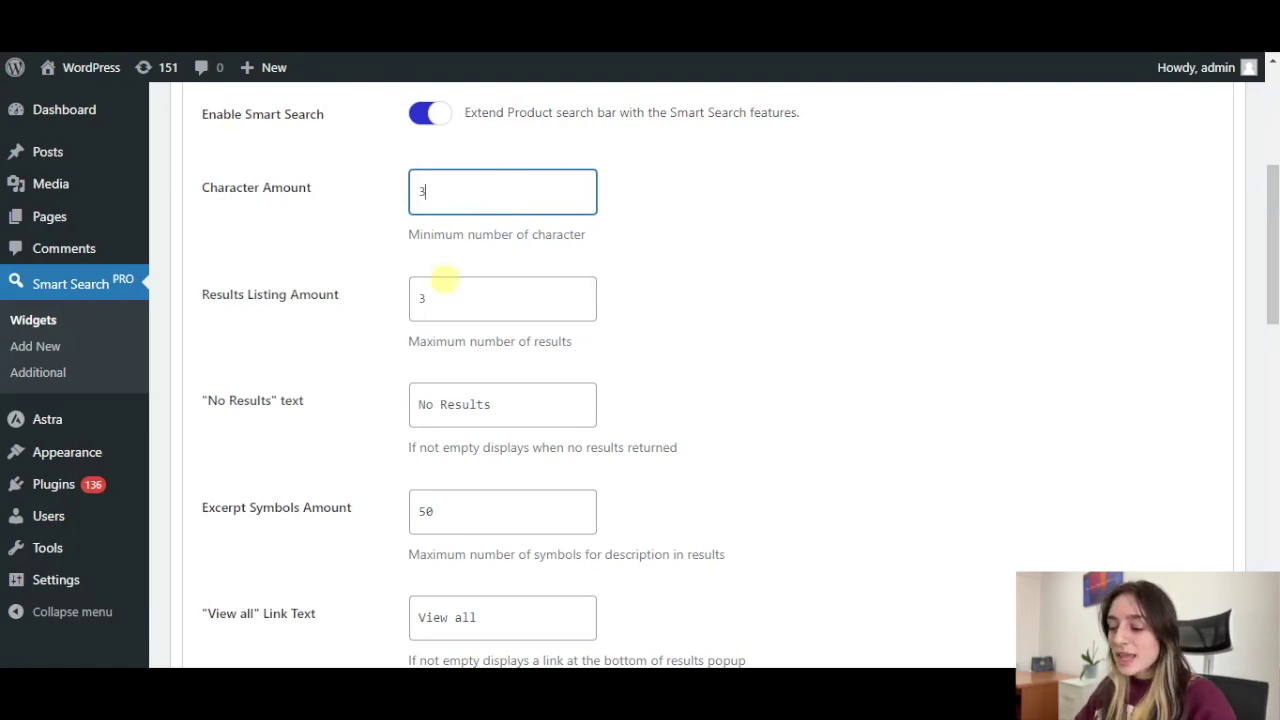
scroll(443, 282, "down", 1)
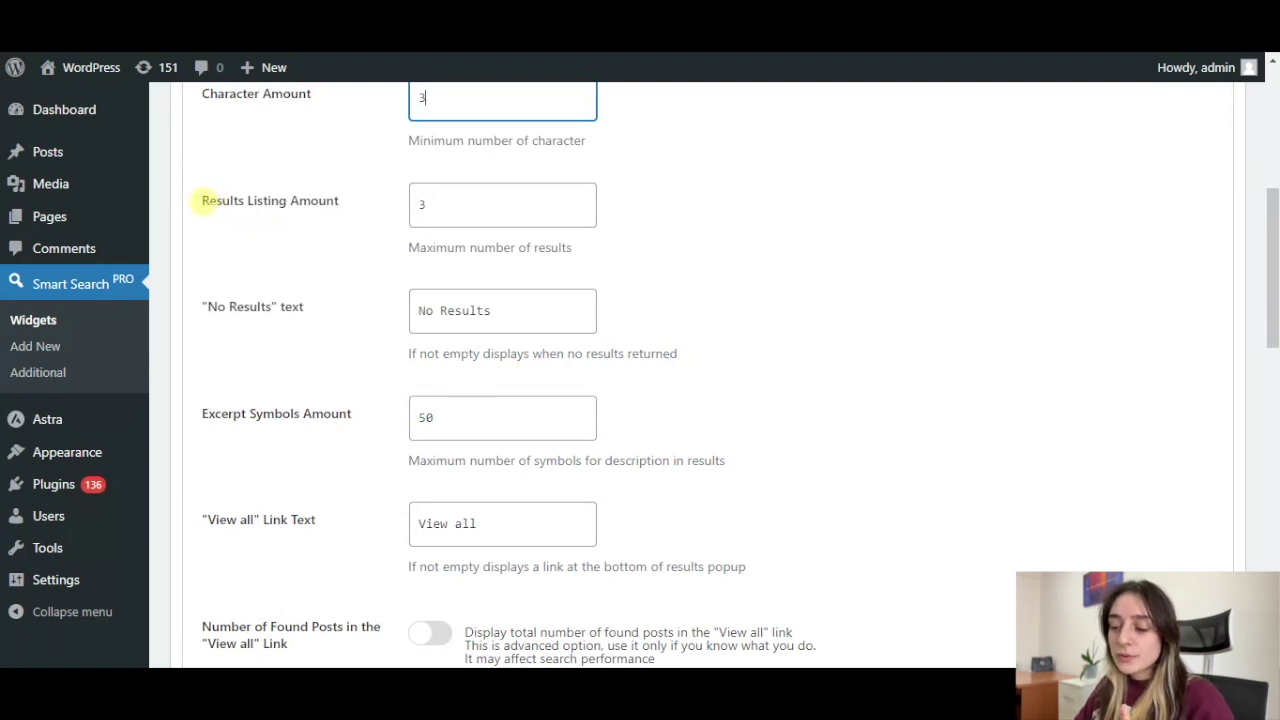
left_click(441, 206)
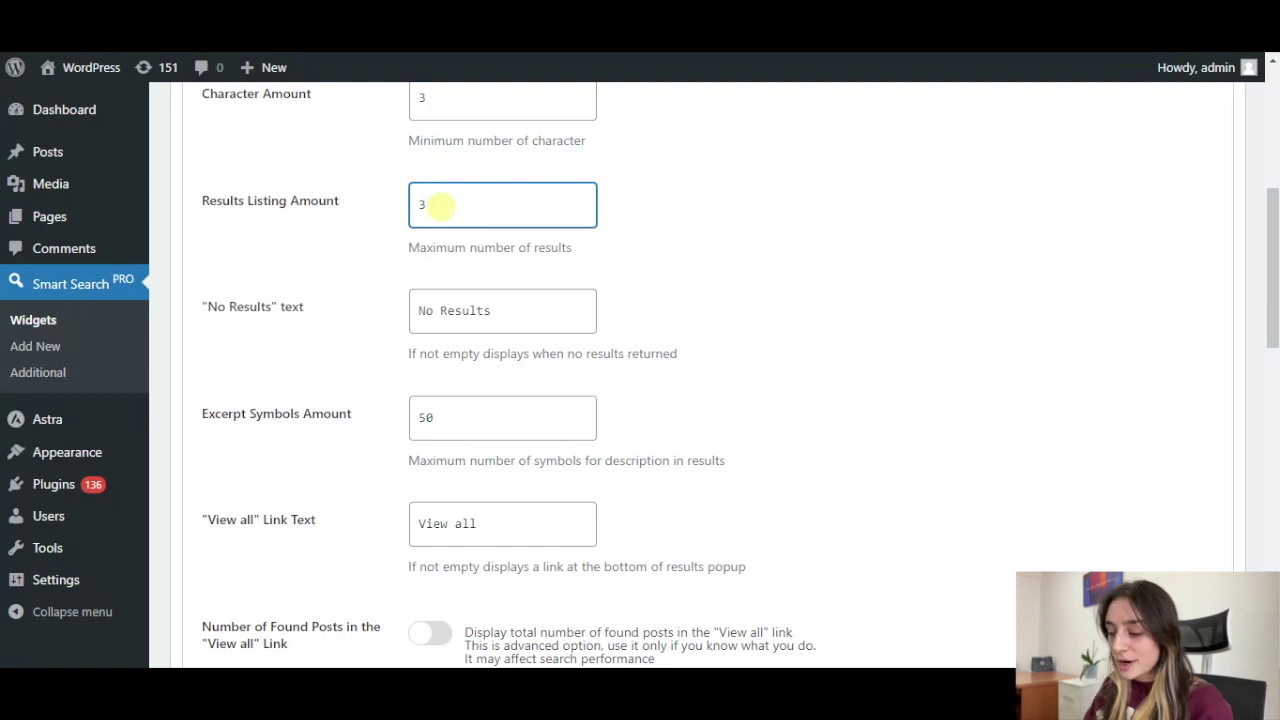
scroll(440, 210, "down", 1)
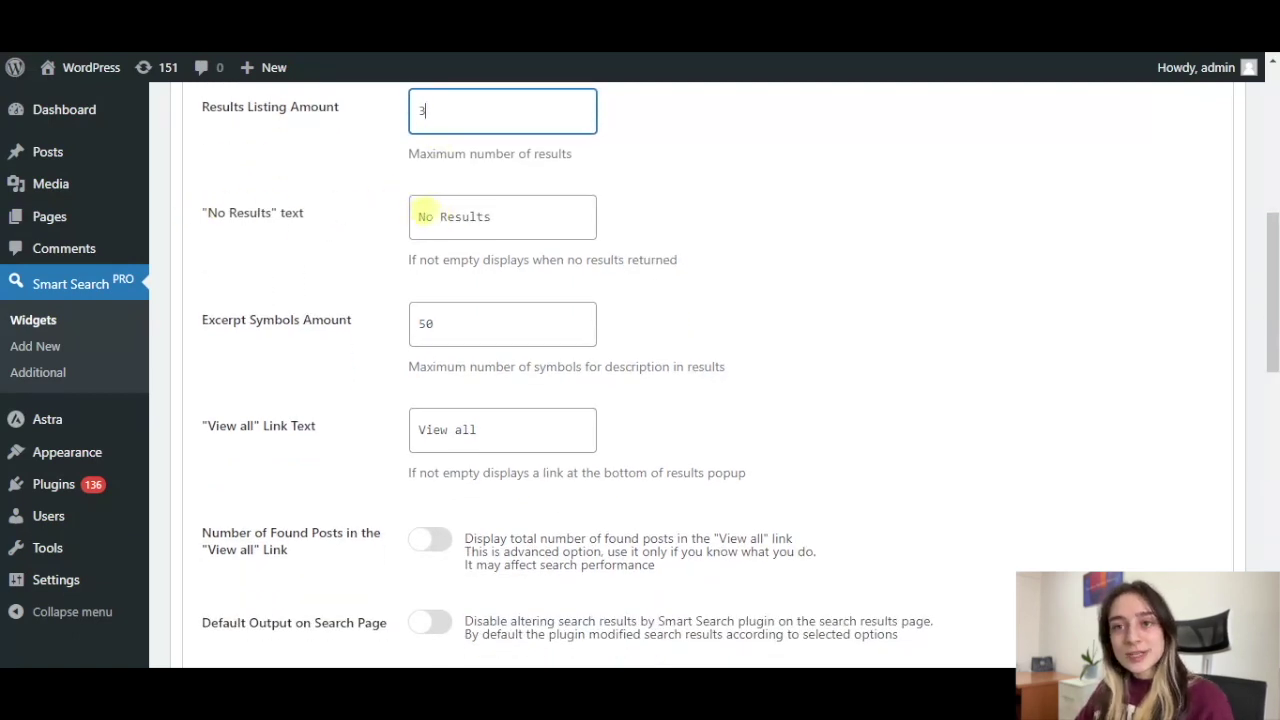
left_click(491, 216)
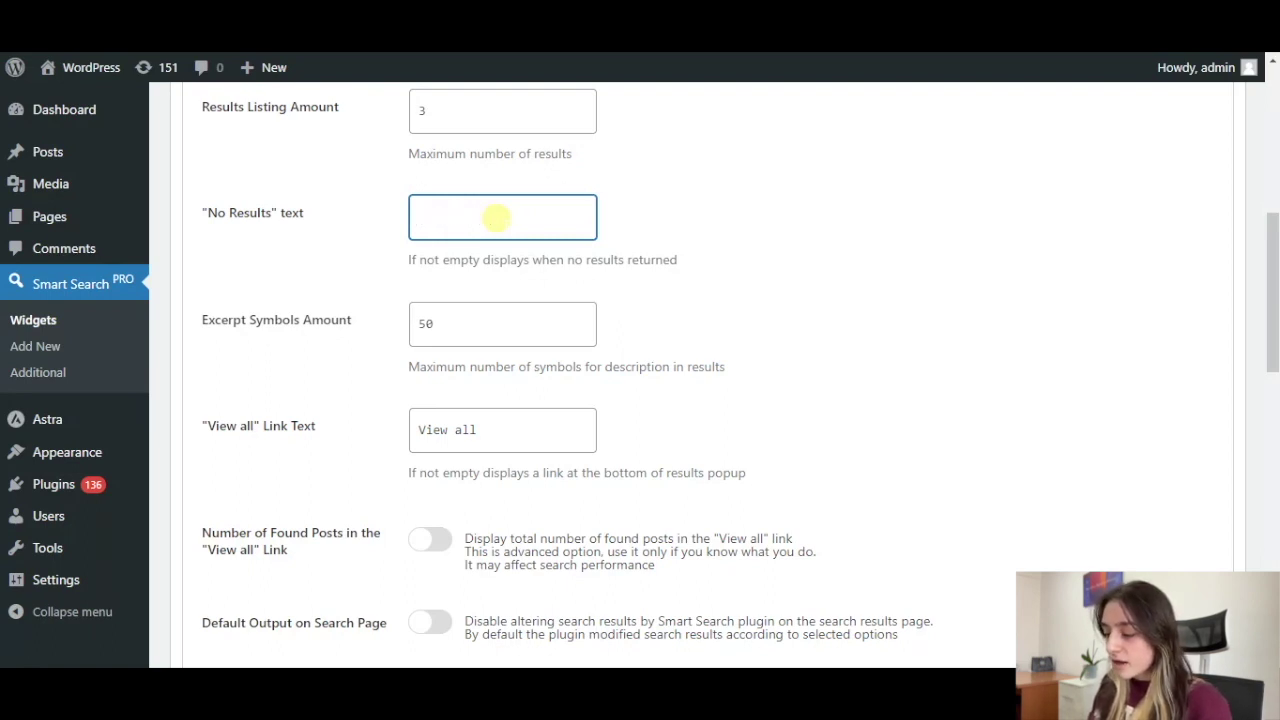
Step: Set the No Results message to 'Oops! try another word'
type("Oops!")
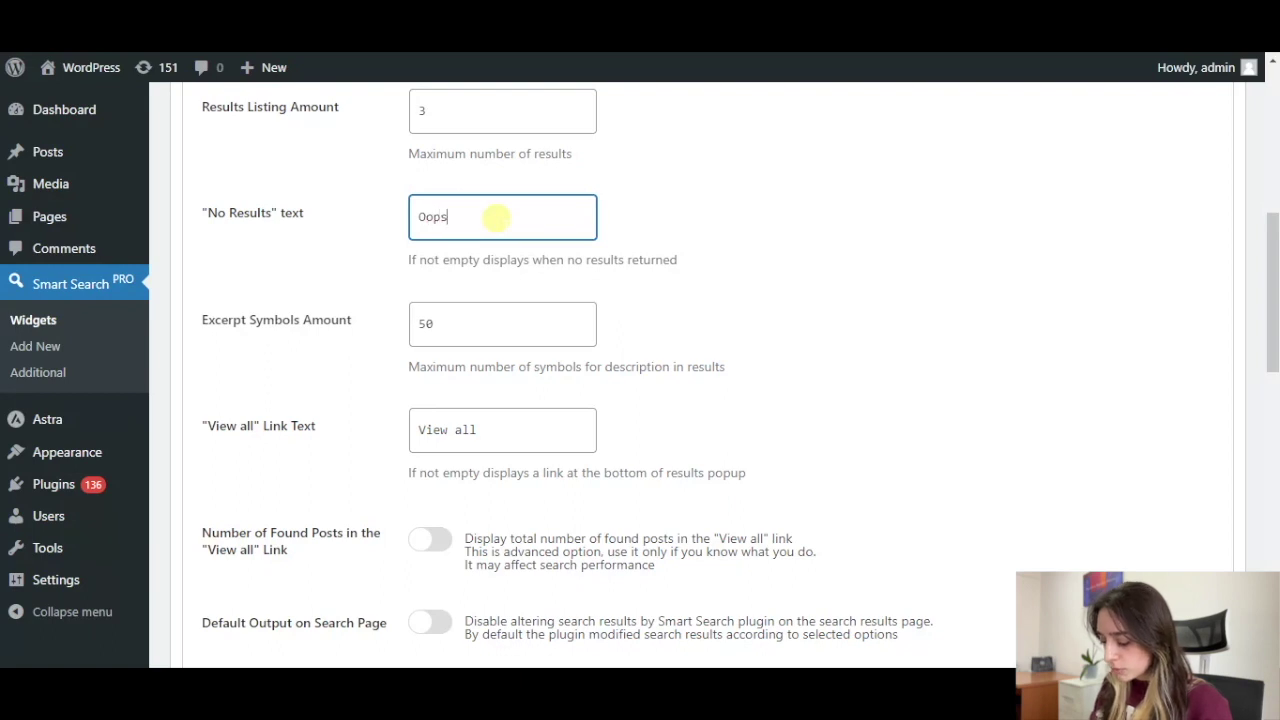
type(" try ")
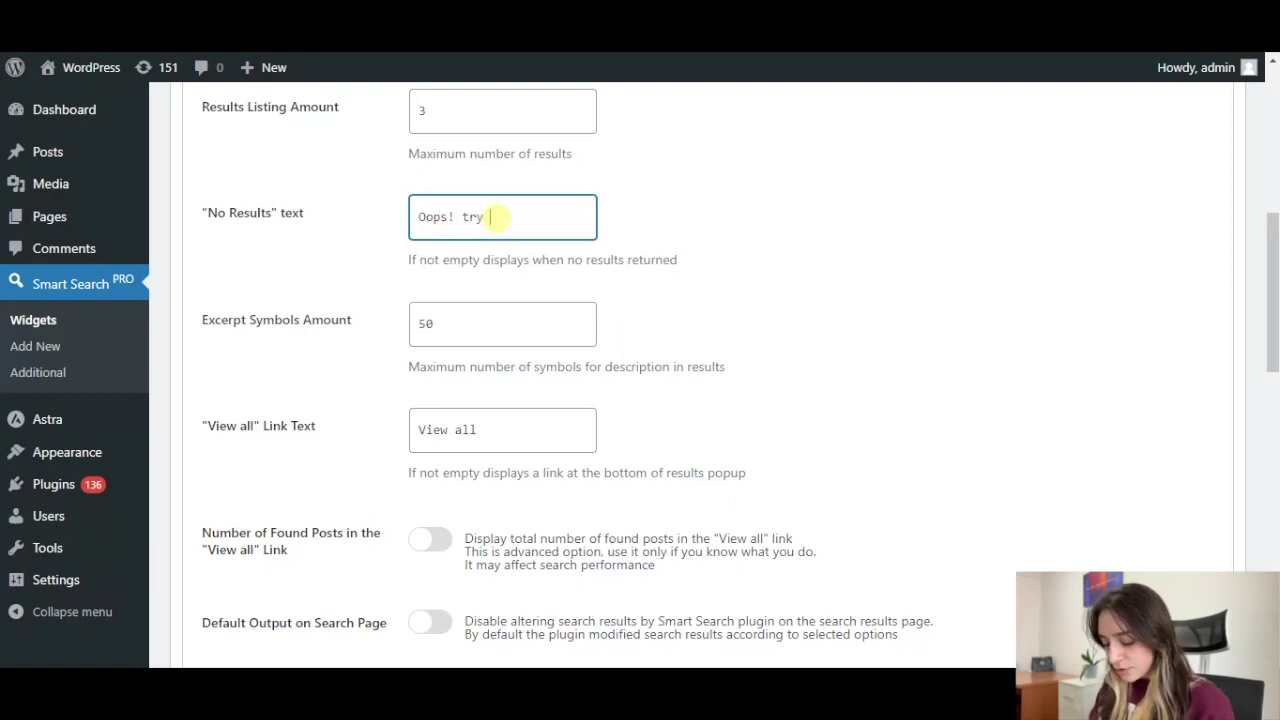
type("another")
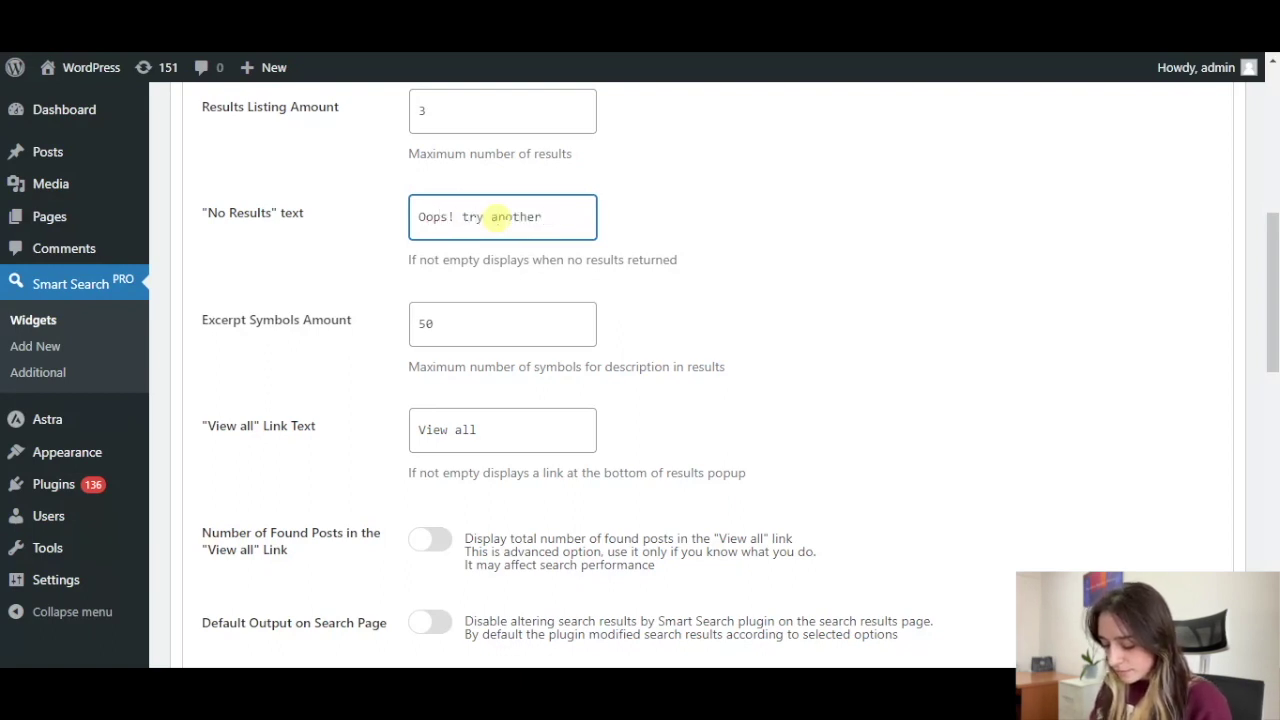
type(" word")
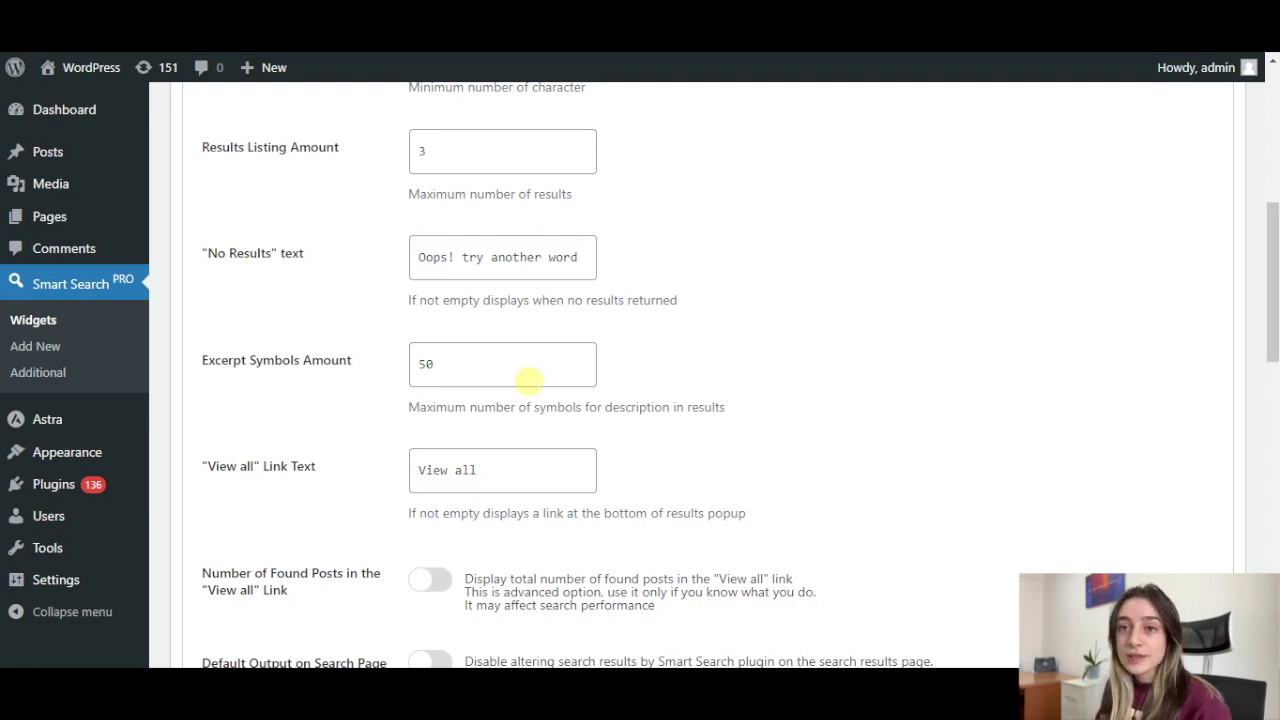
scroll(515, 415, "down", 2)
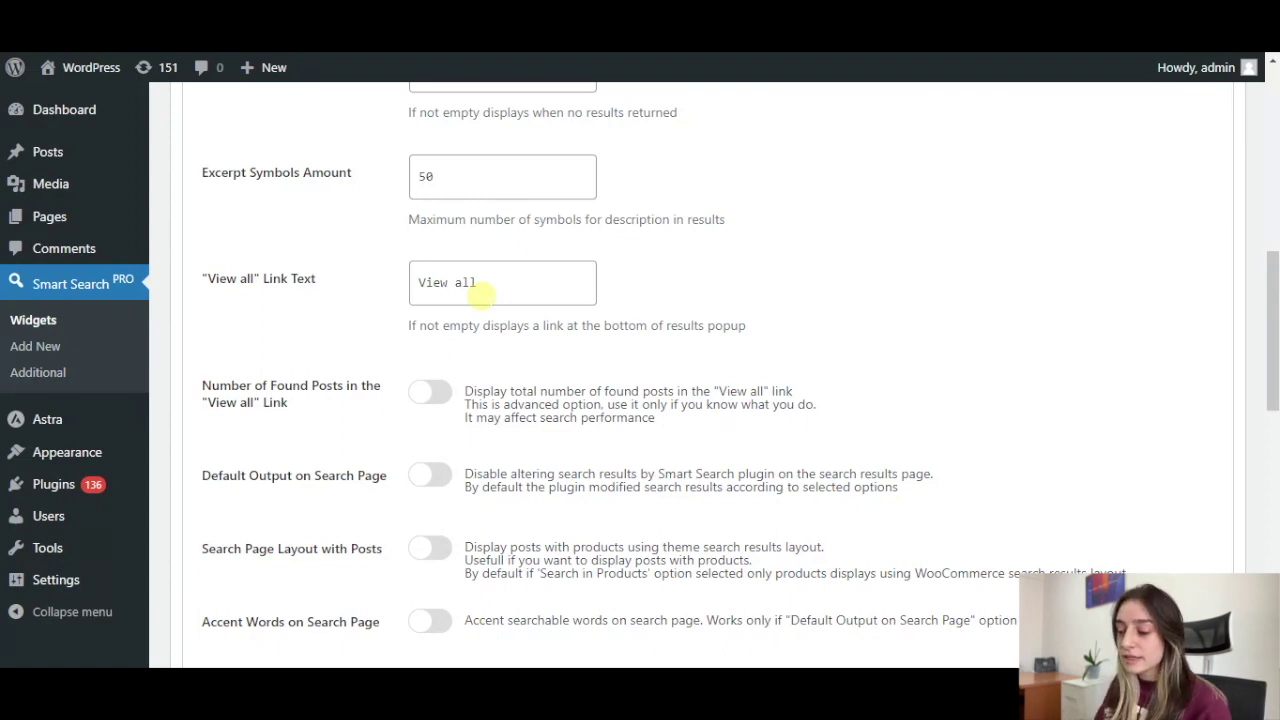
scroll(430, 300, "down", 2)
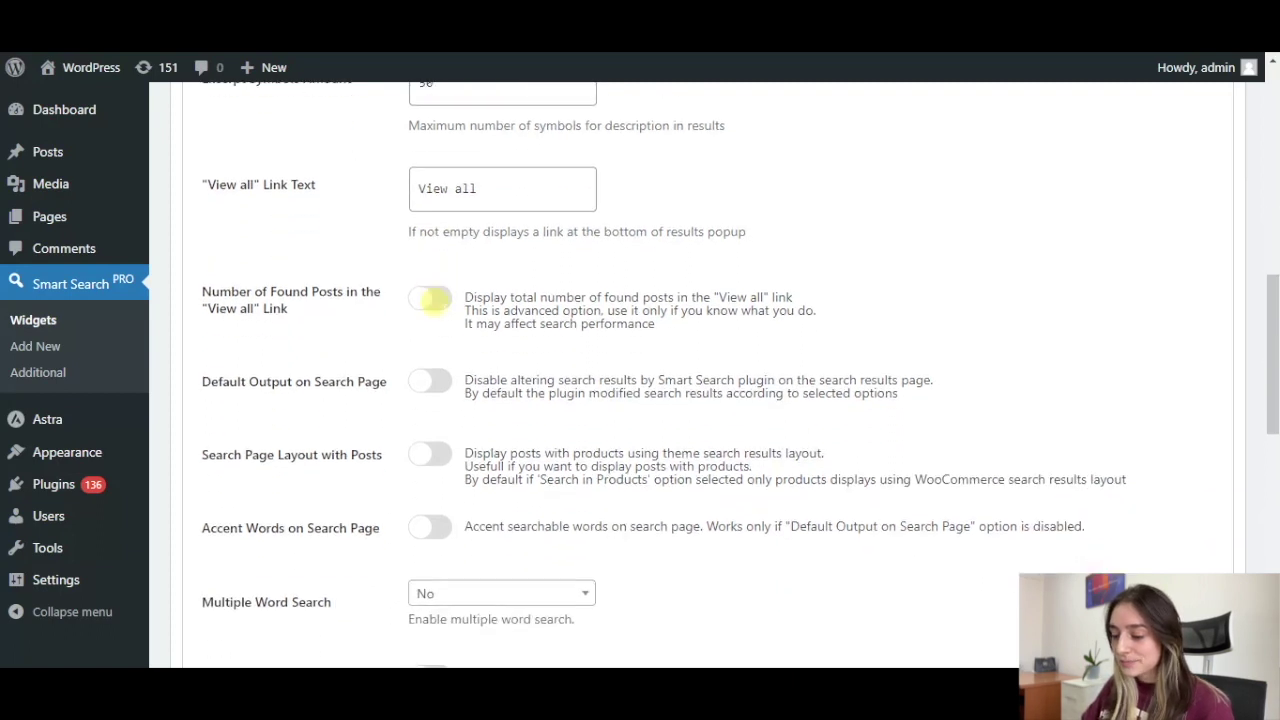
scroll(330, 403, "down", 2)
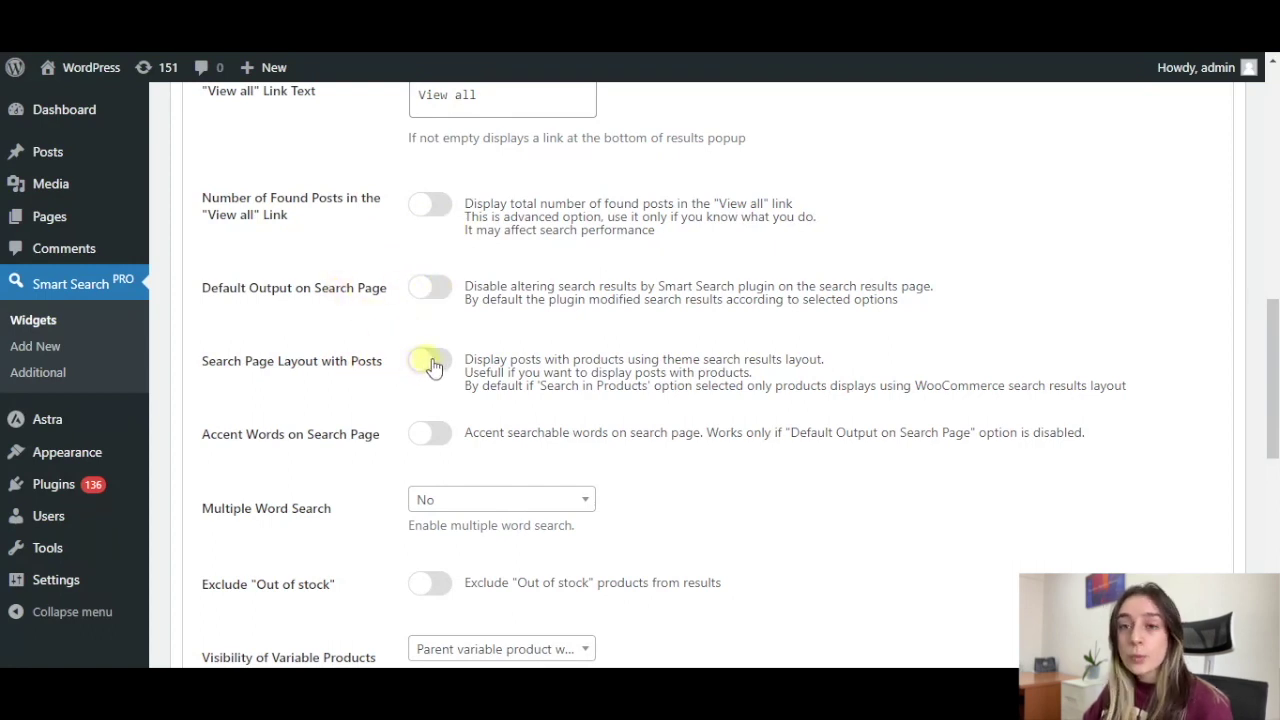
scroll(428, 366, "down", 1)
scroll(420, 345, "down", 1)
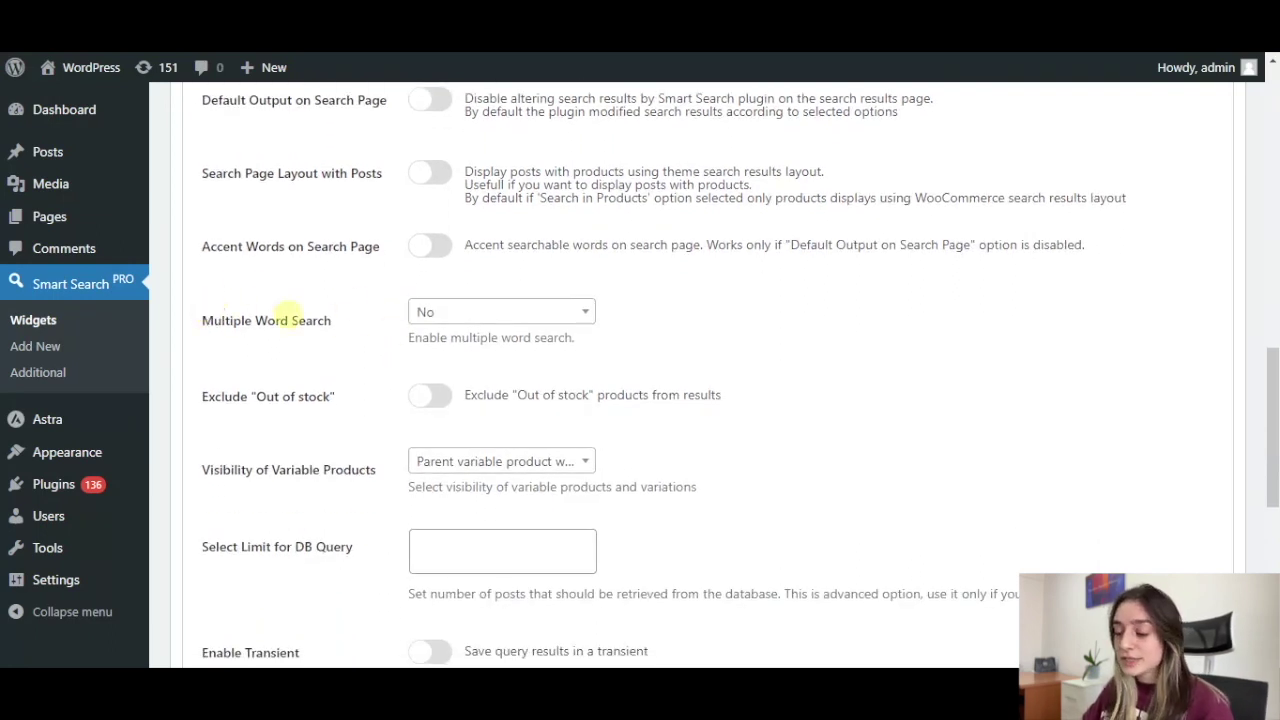
left_click(425, 313)
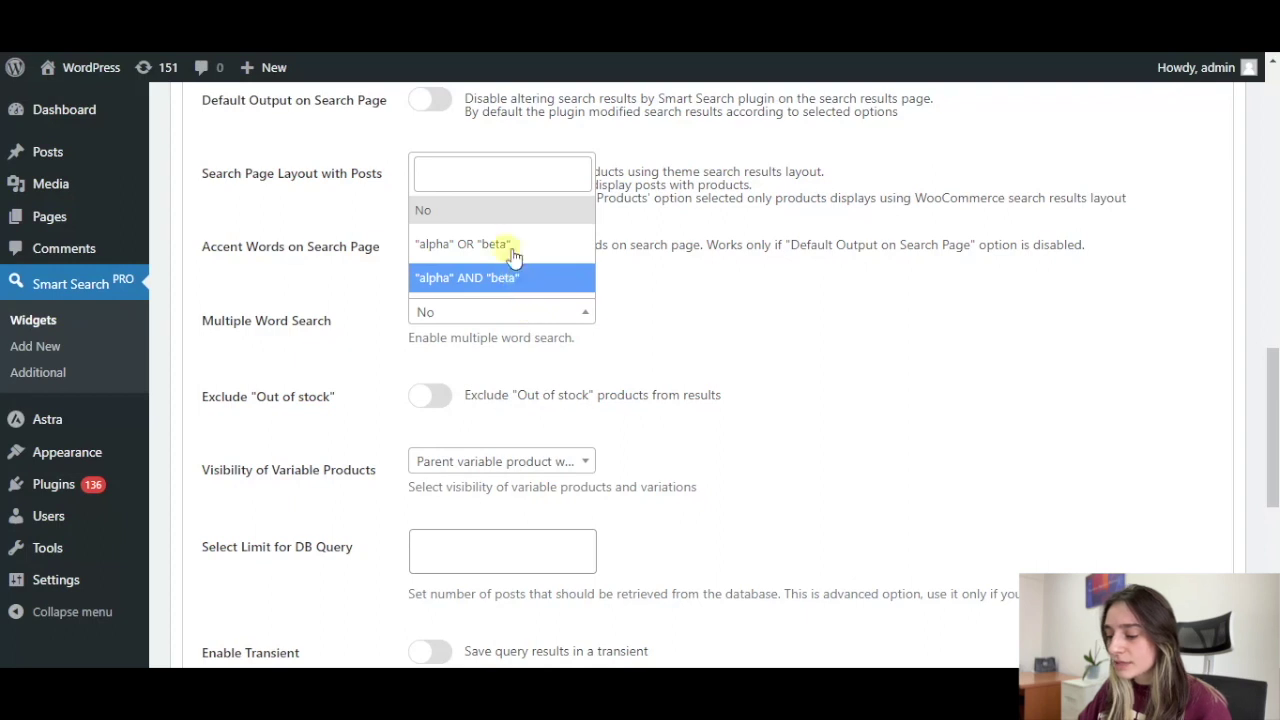
Step: Choose "alpha" AND "beta" for Multiple Word Search so every word must match
left_click(511, 277)
scroll(480, 275, "down", 2)
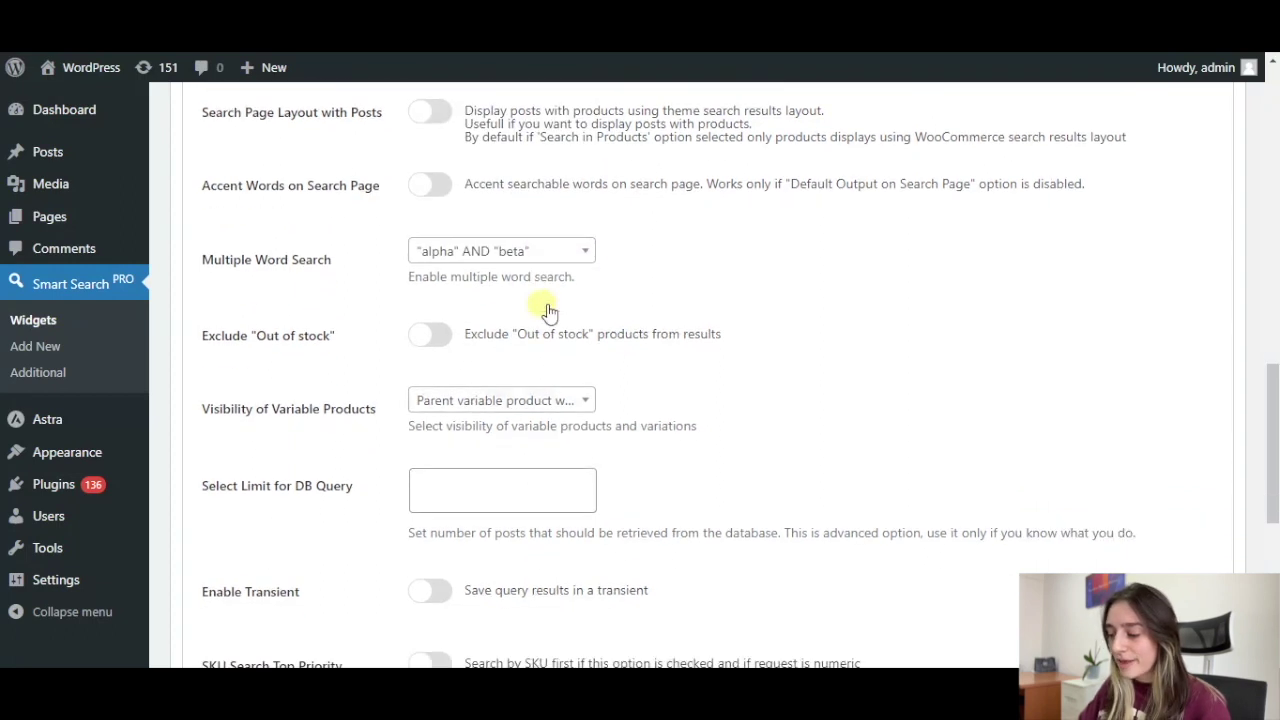
scroll(305, 275, "down", 2)
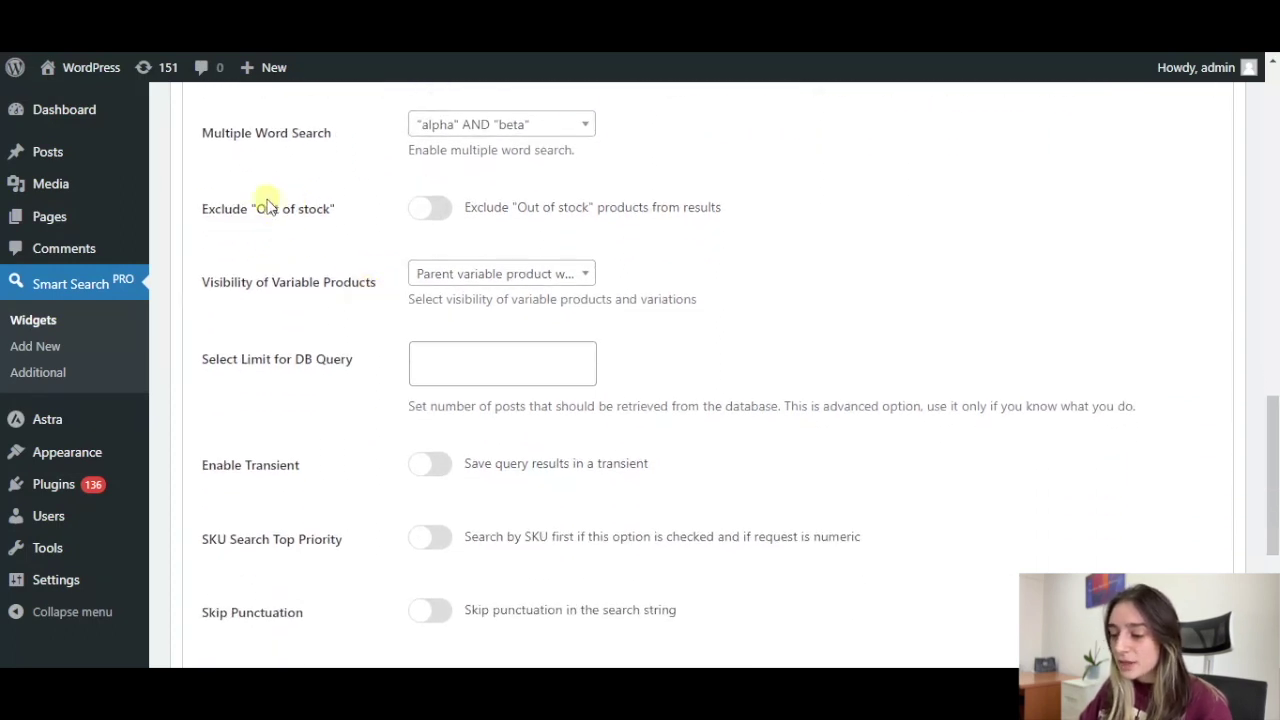
Step: Turn on Exclude "Out of stock" and scroll back to the top of the General options
left_click(440, 209)
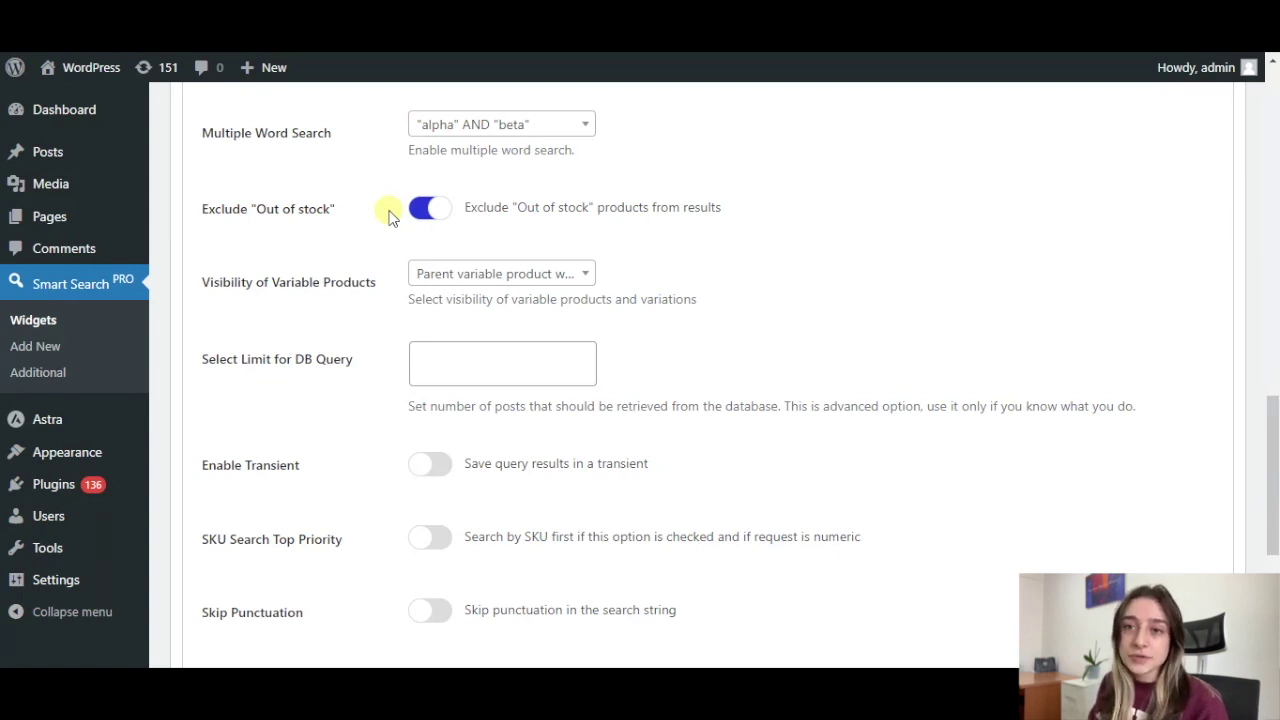
scroll(405, 210, "down", 1)
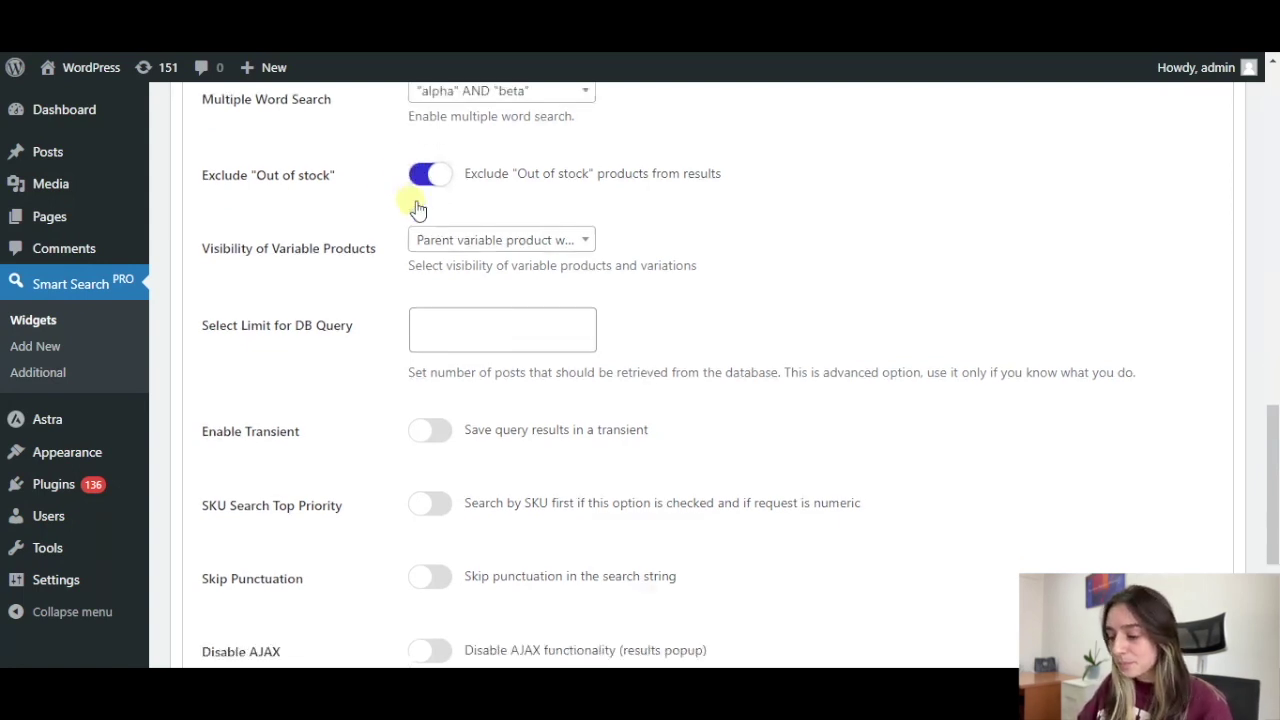
scroll(417, 300, "down", 1)
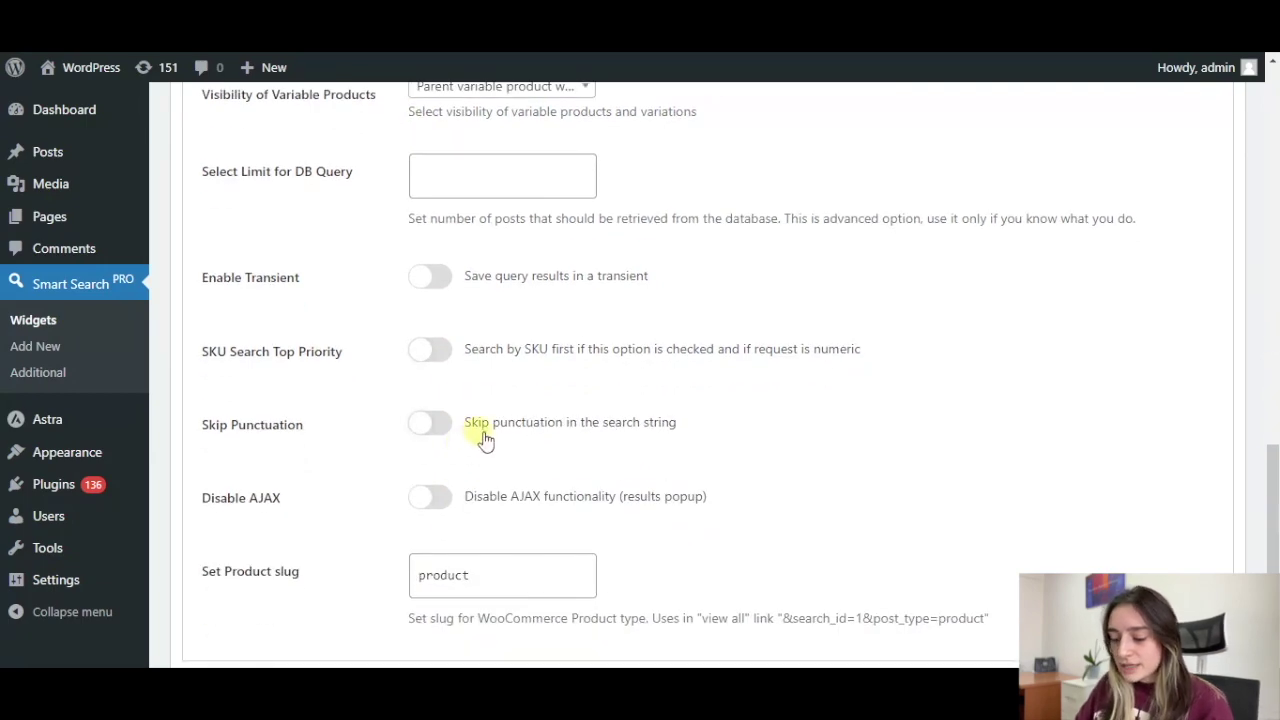
scroll(483, 437, "down", 1)
scroll(486, 400, "up", 3)
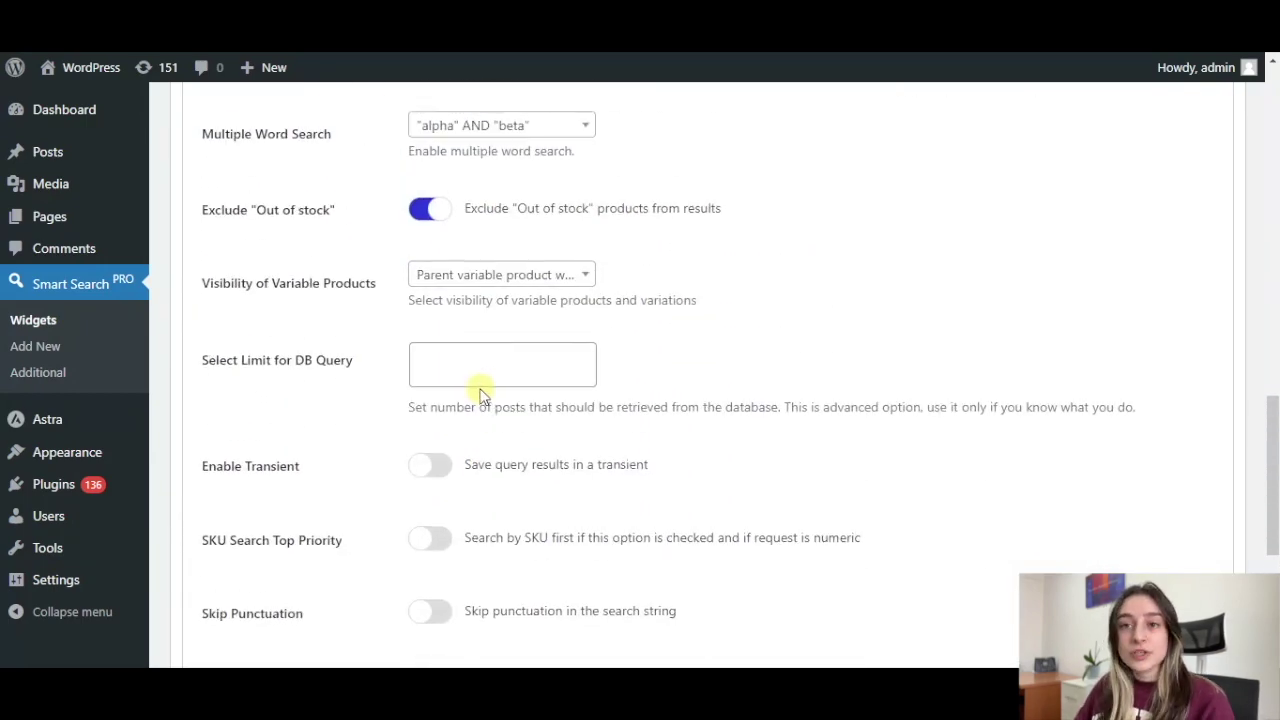
scroll(482, 392, "up", 2)
scroll(486, 390, "up", 2)
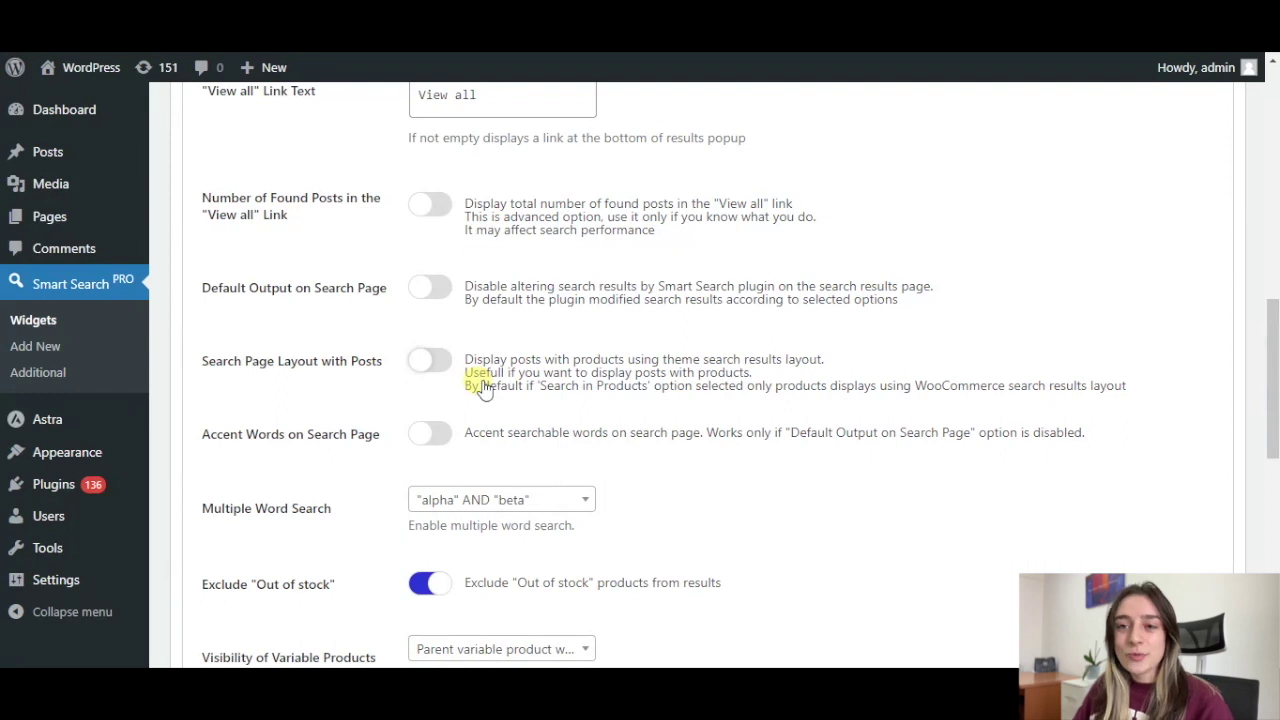
scroll(484, 392, "up", 1)
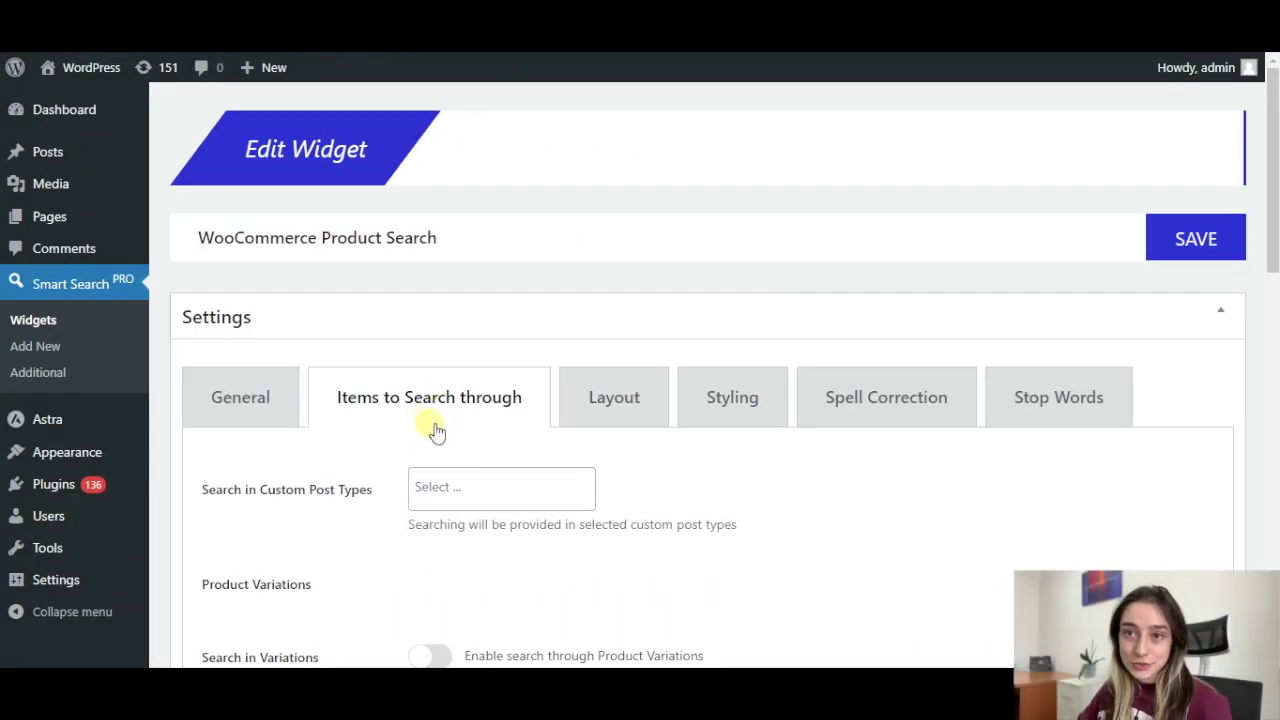
Step: Check the custom post types select, which has no options to choose
scroll(440, 428, "down", 1)
scroll(445, 427, "down", 1)
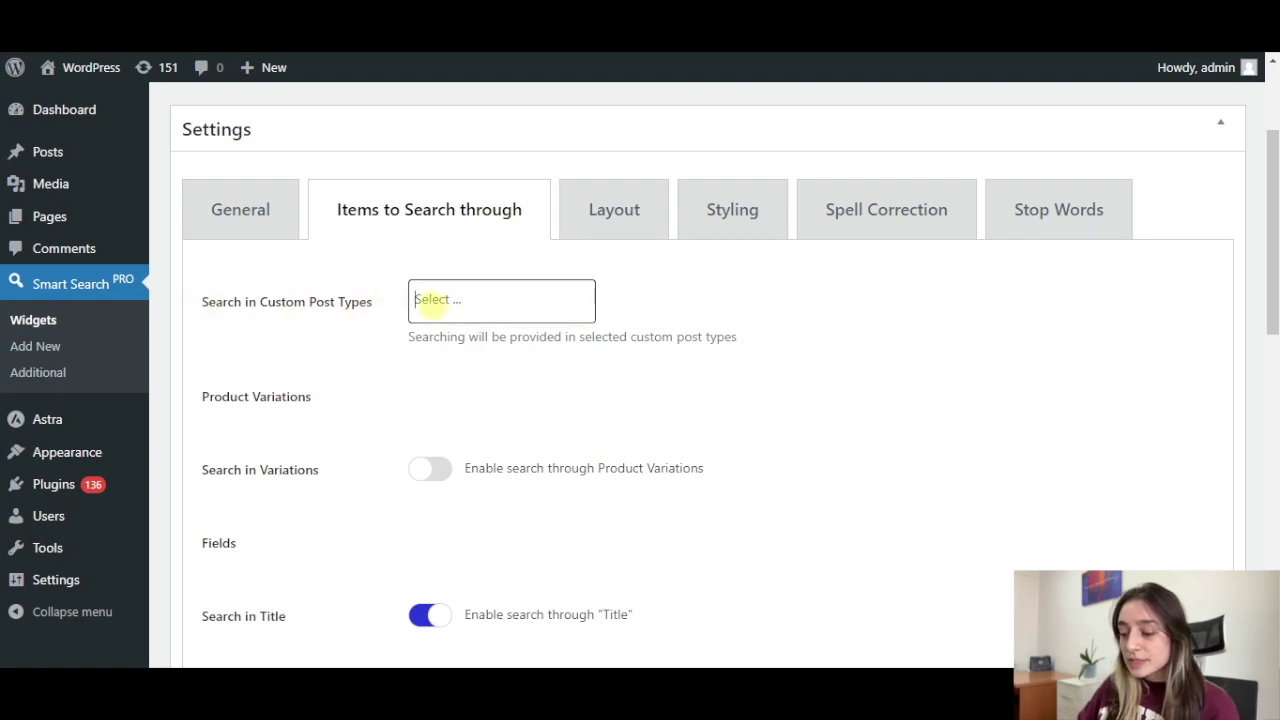
left_click(430, 303)
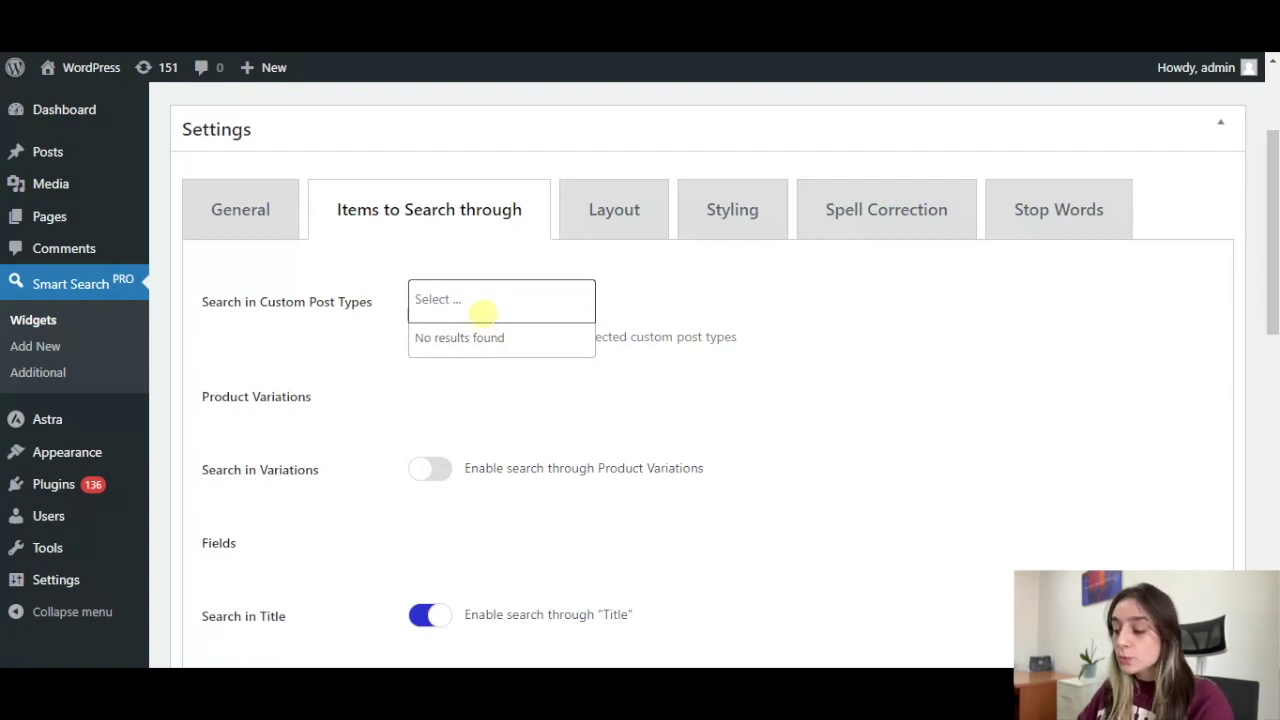
left_click(508, 370)
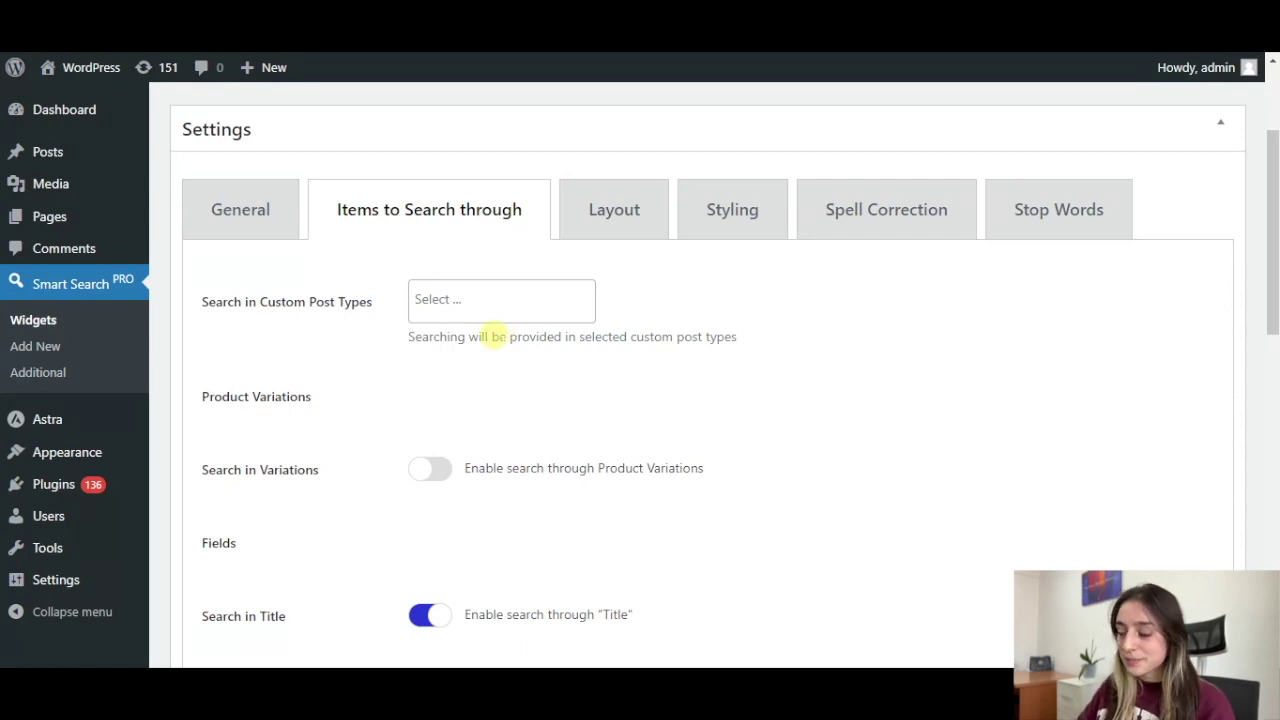
Step: Switch on Search in Variations for the product search
scroll(466, 371, "down", 1)
scroll(357, 329, "down", 1)
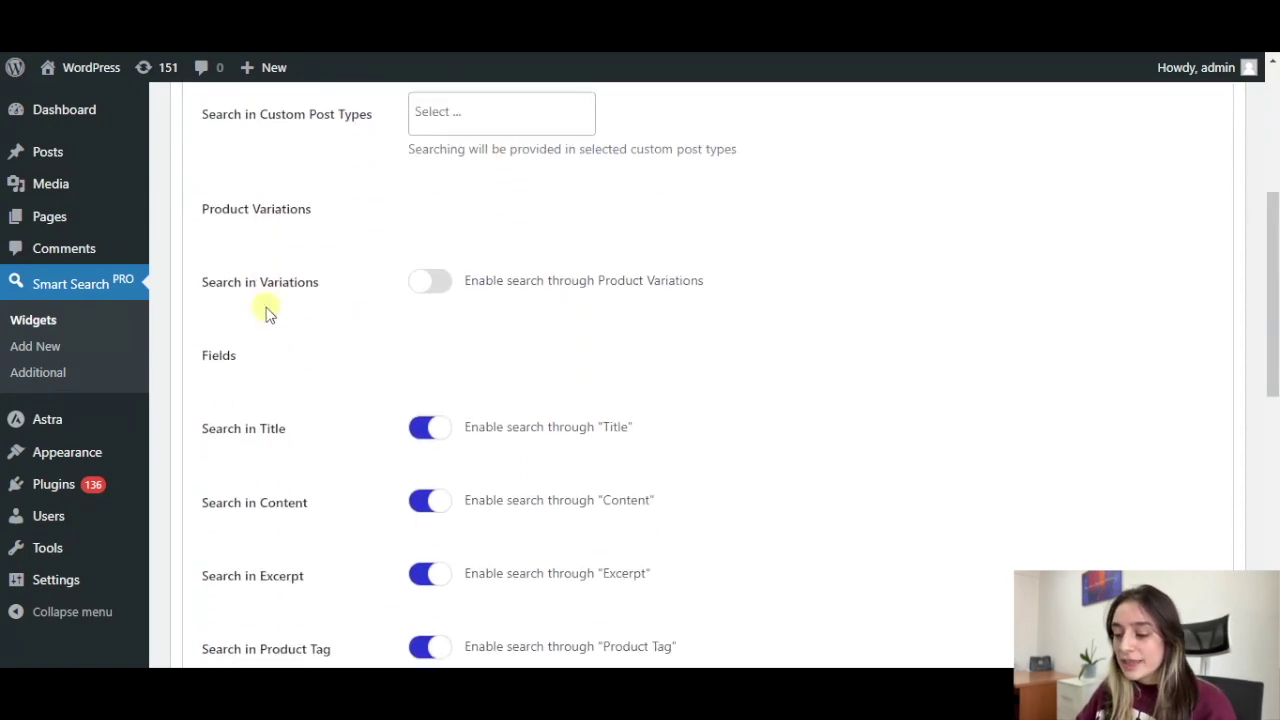
scroll(300, 282, "down", 1)
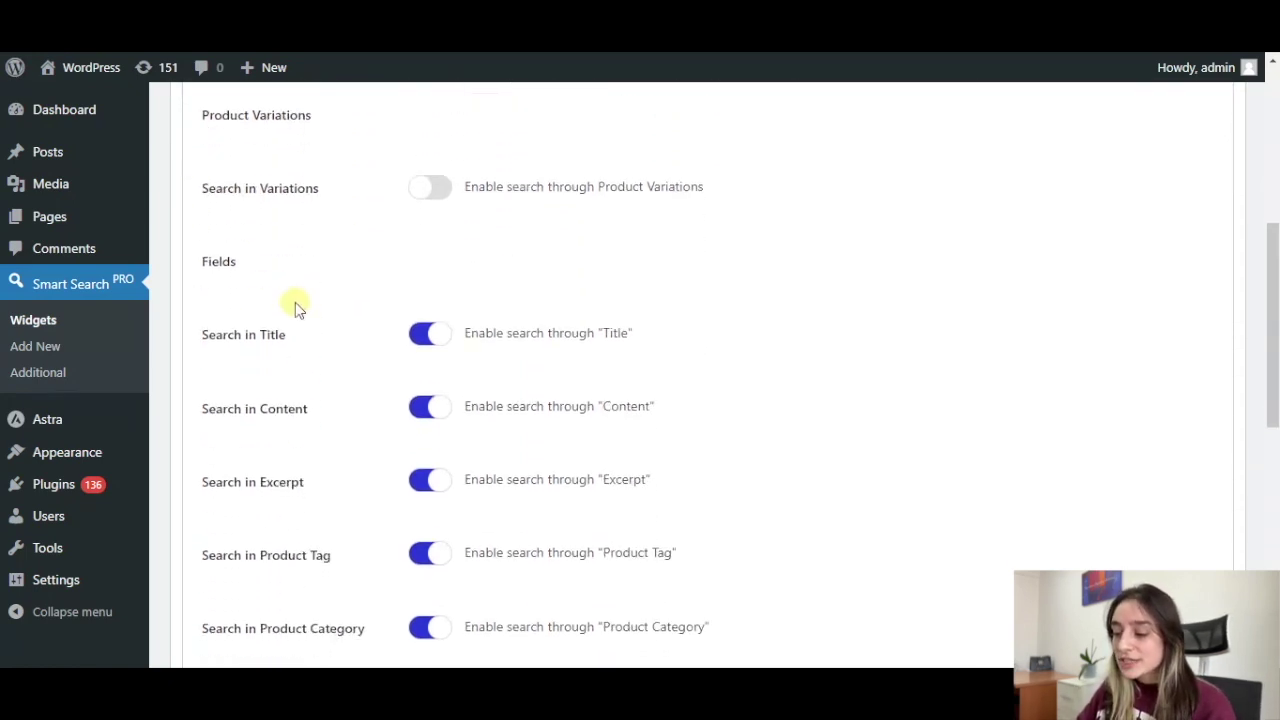
left_click(422, 190)
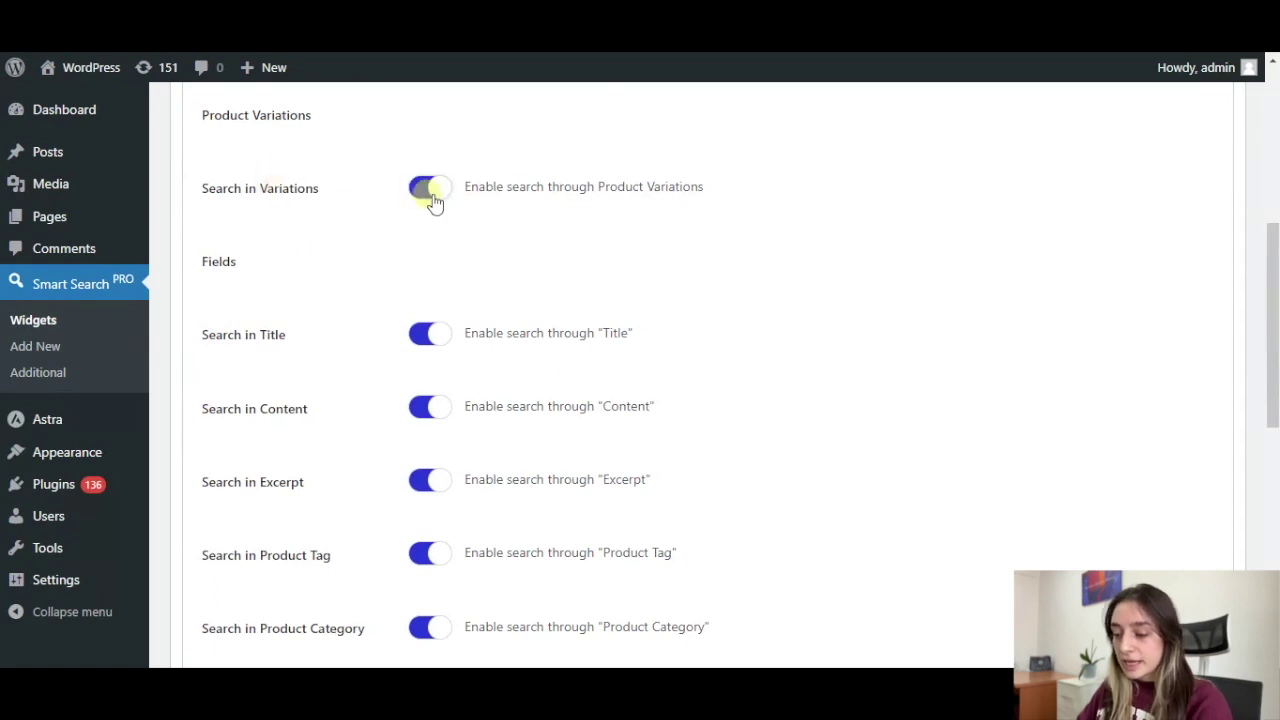
scroll(430, 235, "down", 1)
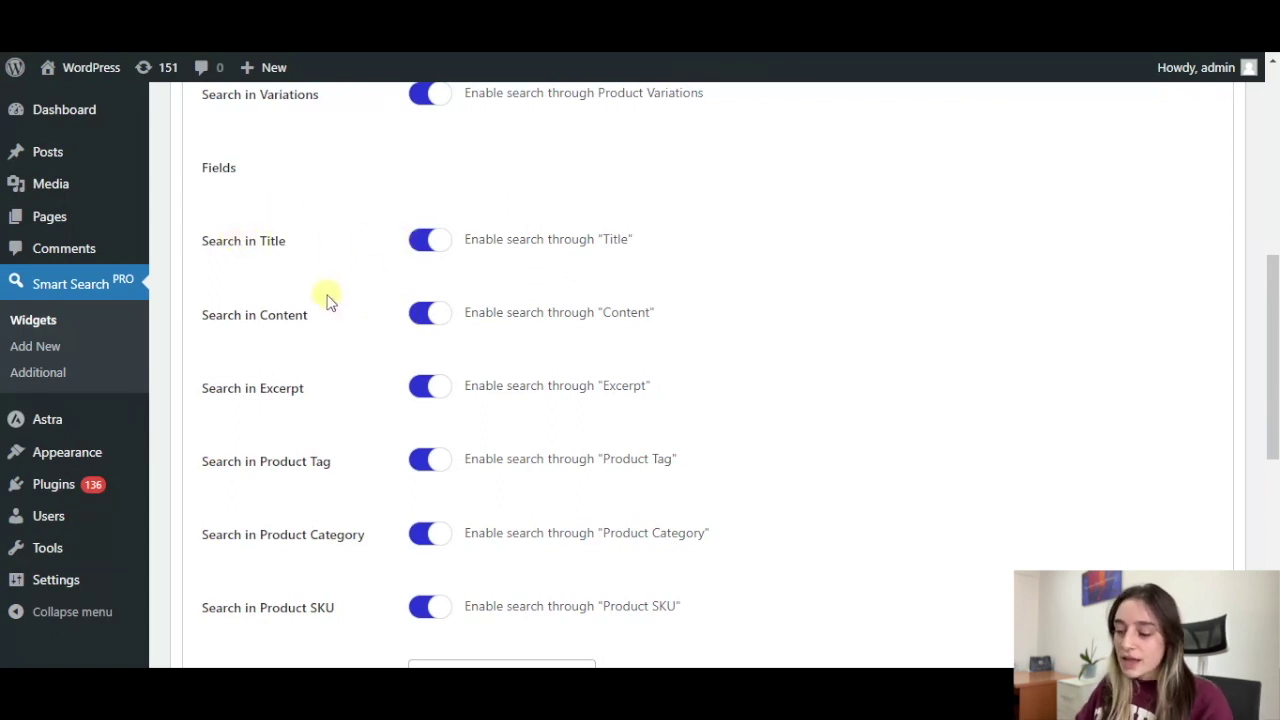
scroll(357, 313, "down", 1)
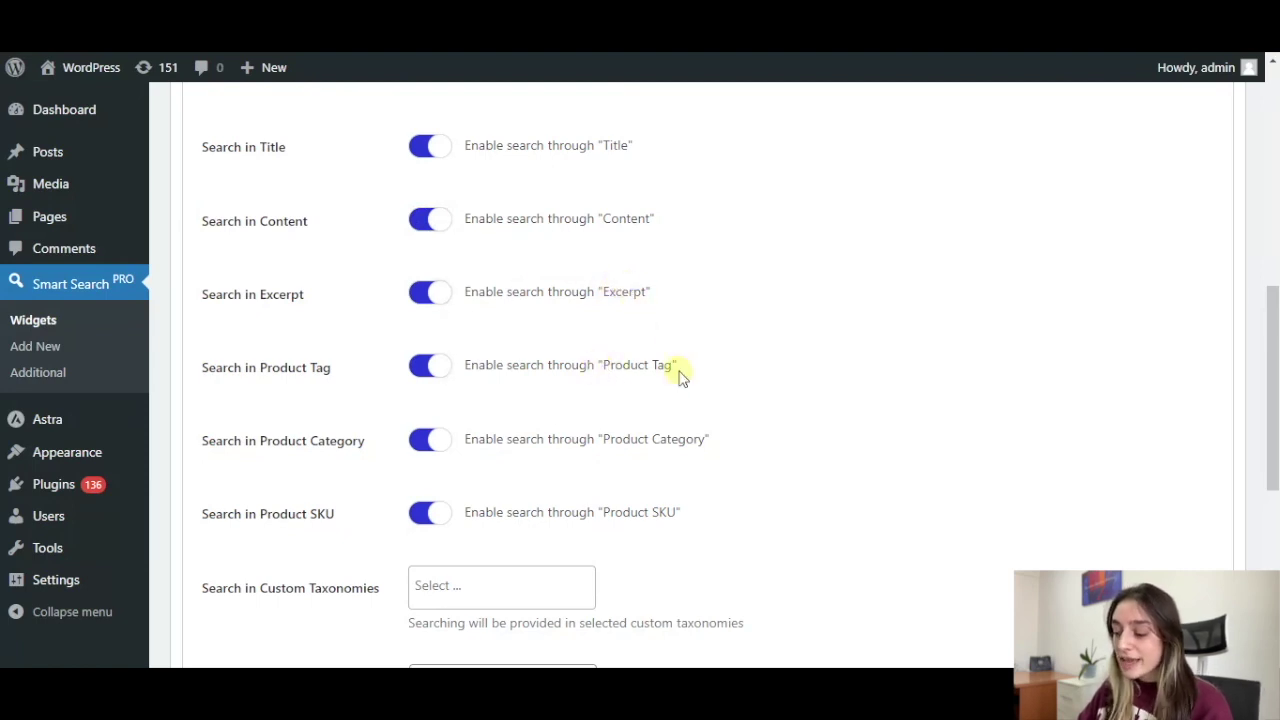
scroll(690, 450, "down", 1)
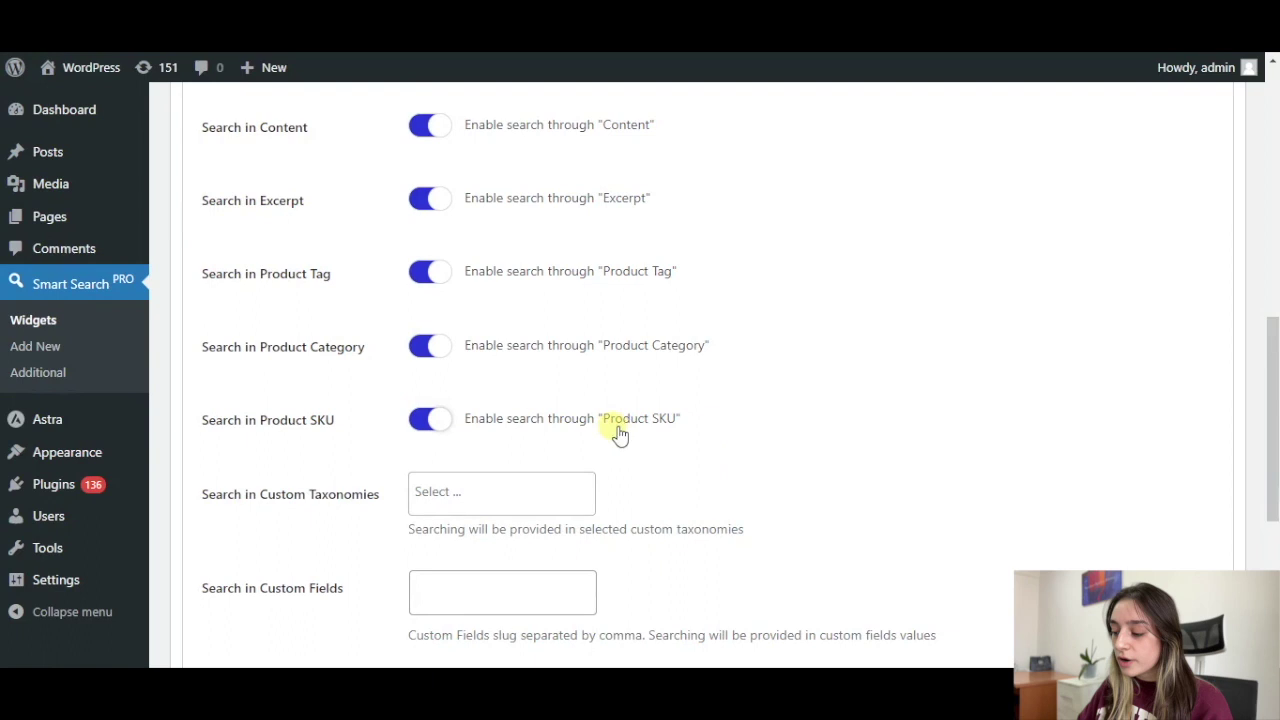
scroll(620, 432, "up", 1)
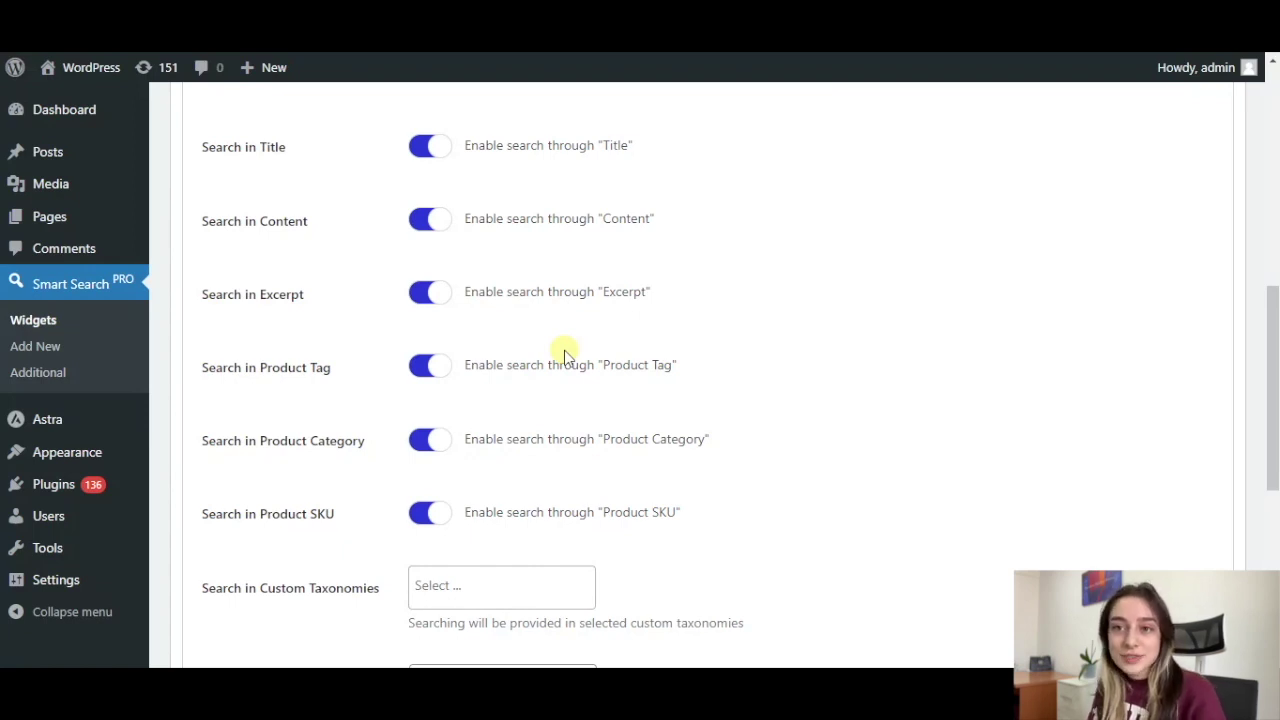
Step: Check the custom taxonomies select, which is empty, and return to the top
scroll(680, 163, "down", 2)
scroll(591, 209, "down", 2)
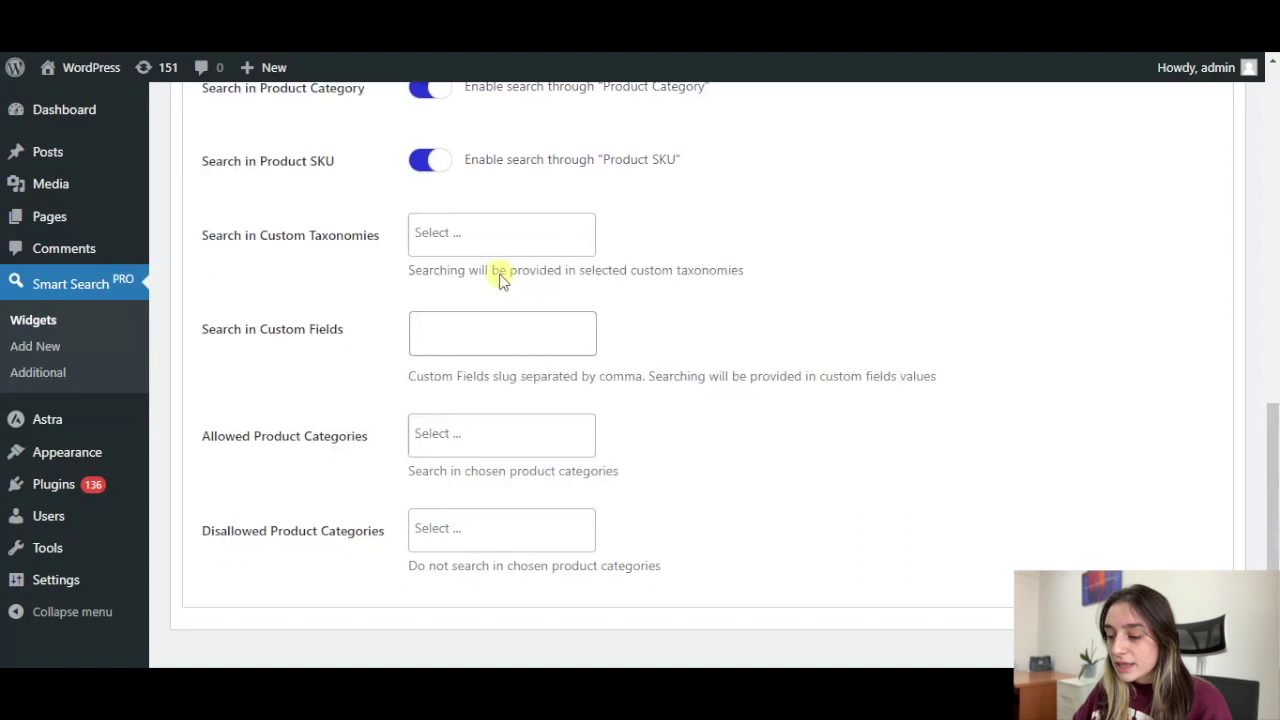
scroll(335, 258, "down", 1)
scroll(366, 189, "up", 1)
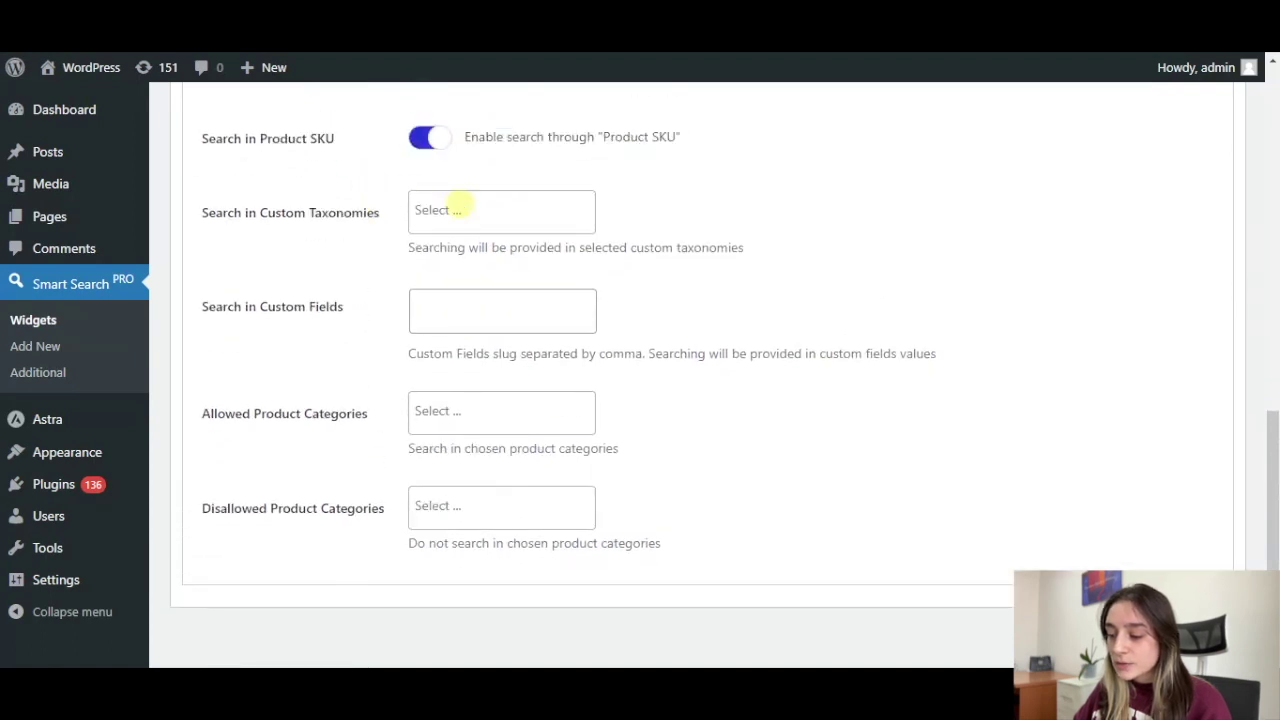
left_click(460, 210)
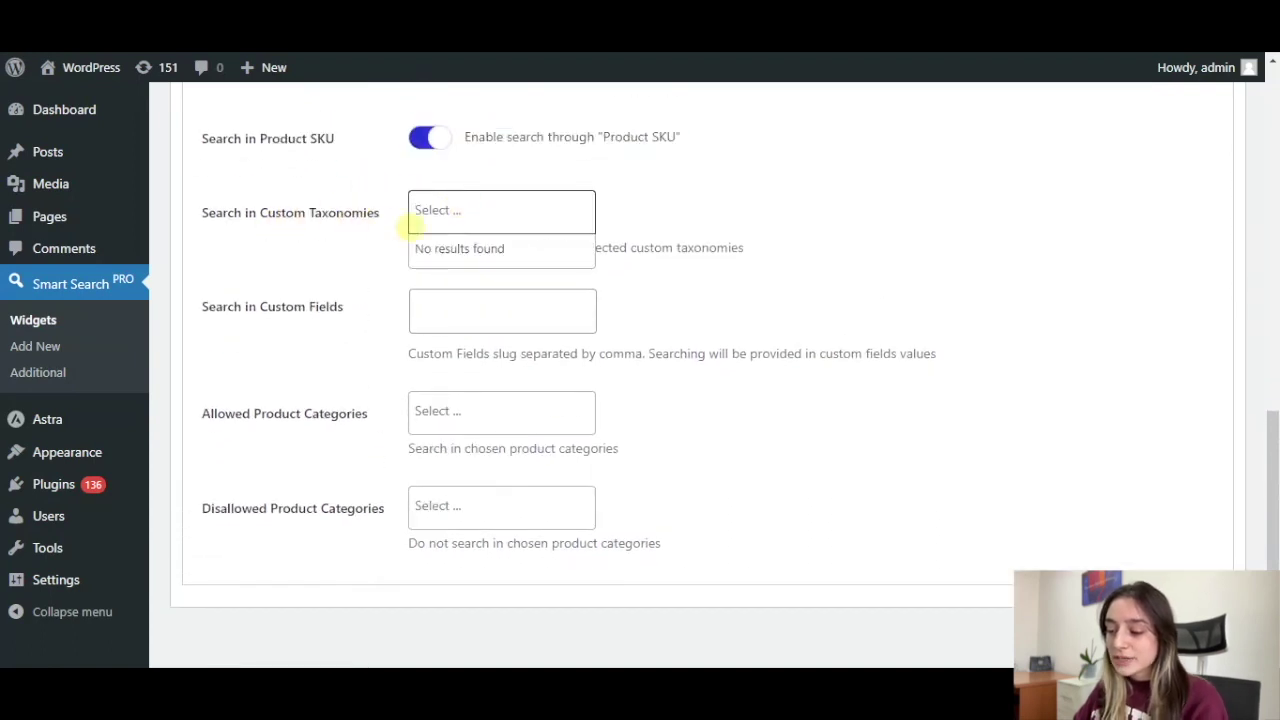
left_click(600, 250)
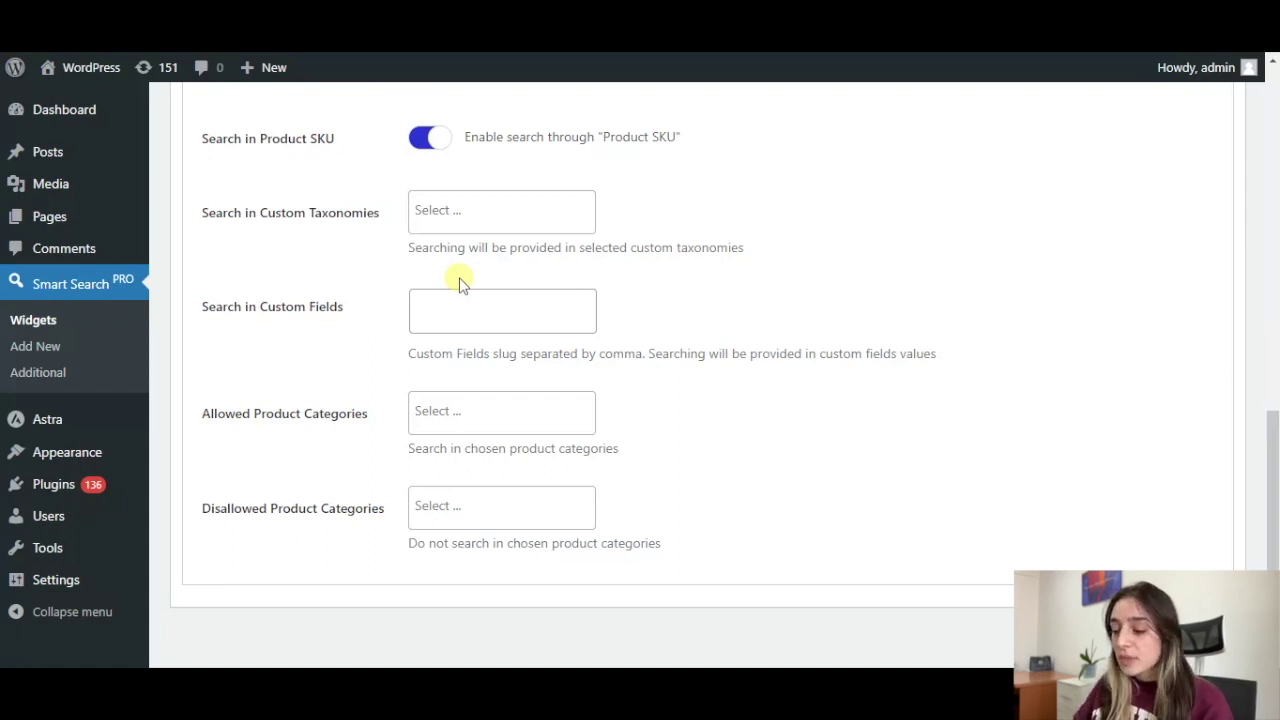
scroll(455, 330, "down", 1)
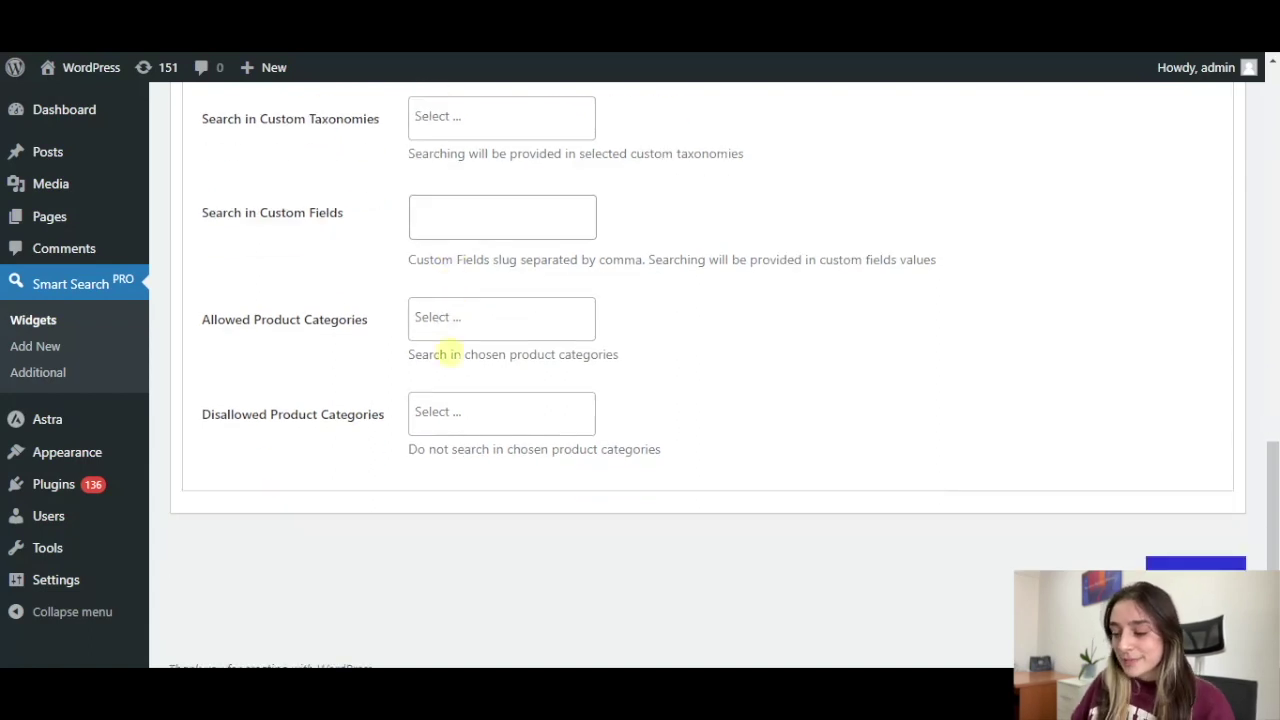
scroll(440, 370, "up", 3)
scroll(434, 385, "up", 5)
scroll(437, 390, "up", 5)
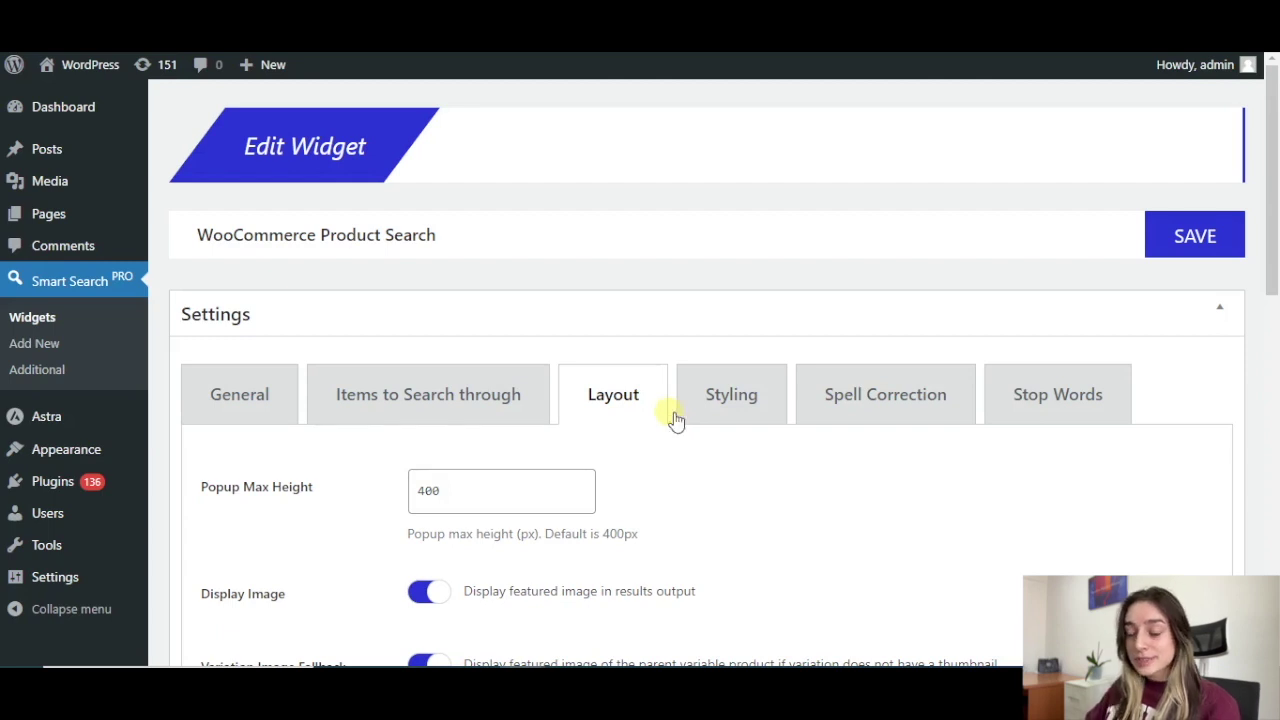
Step: Leave Popup Max Height at 400 and set the results Image Size to 50
scroll(613, 437, "down", 2)
scroll(613, 437, "down", 1)
left_click(477, 305)
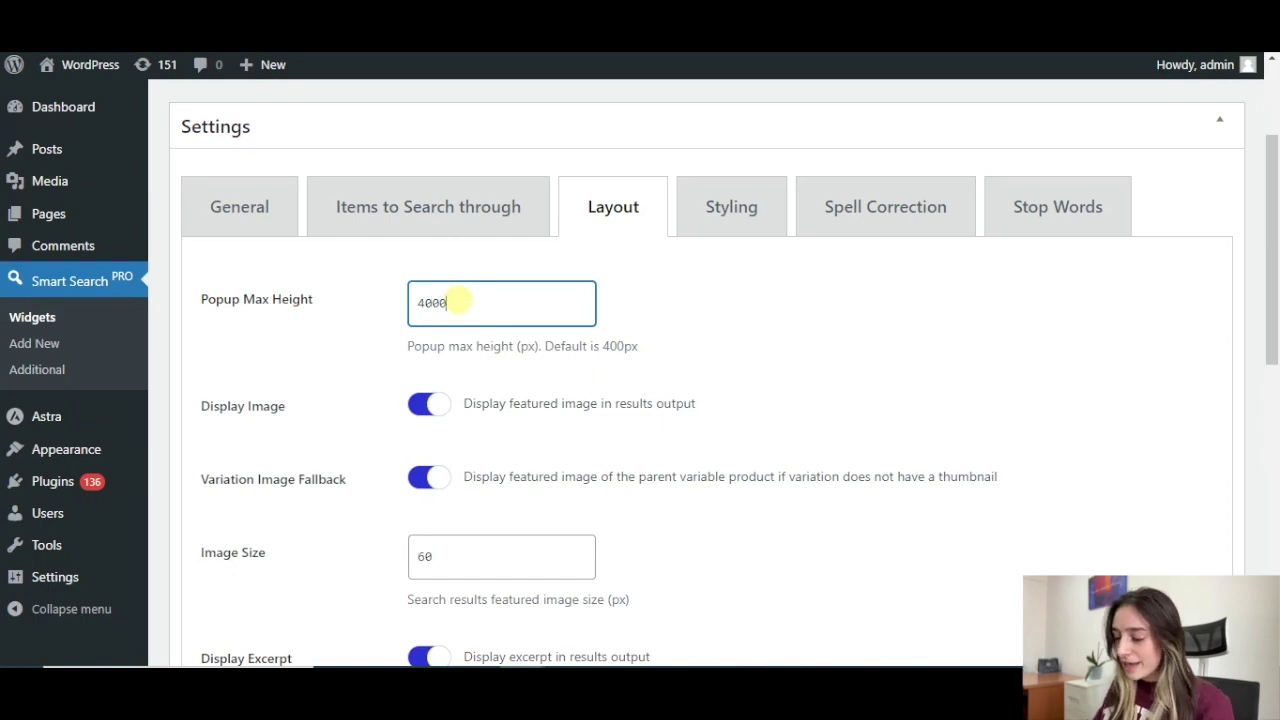
scroll(320, 405, "down", 2)
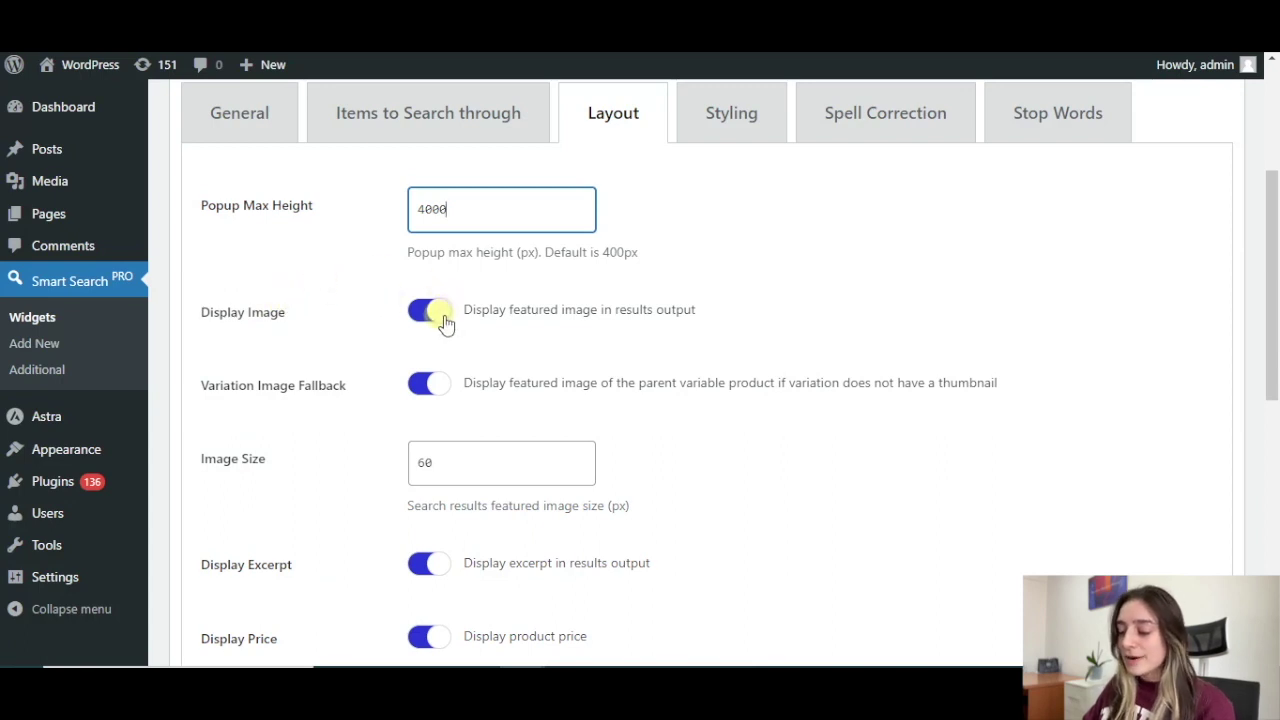
scroll(428, 315, "down", 2)
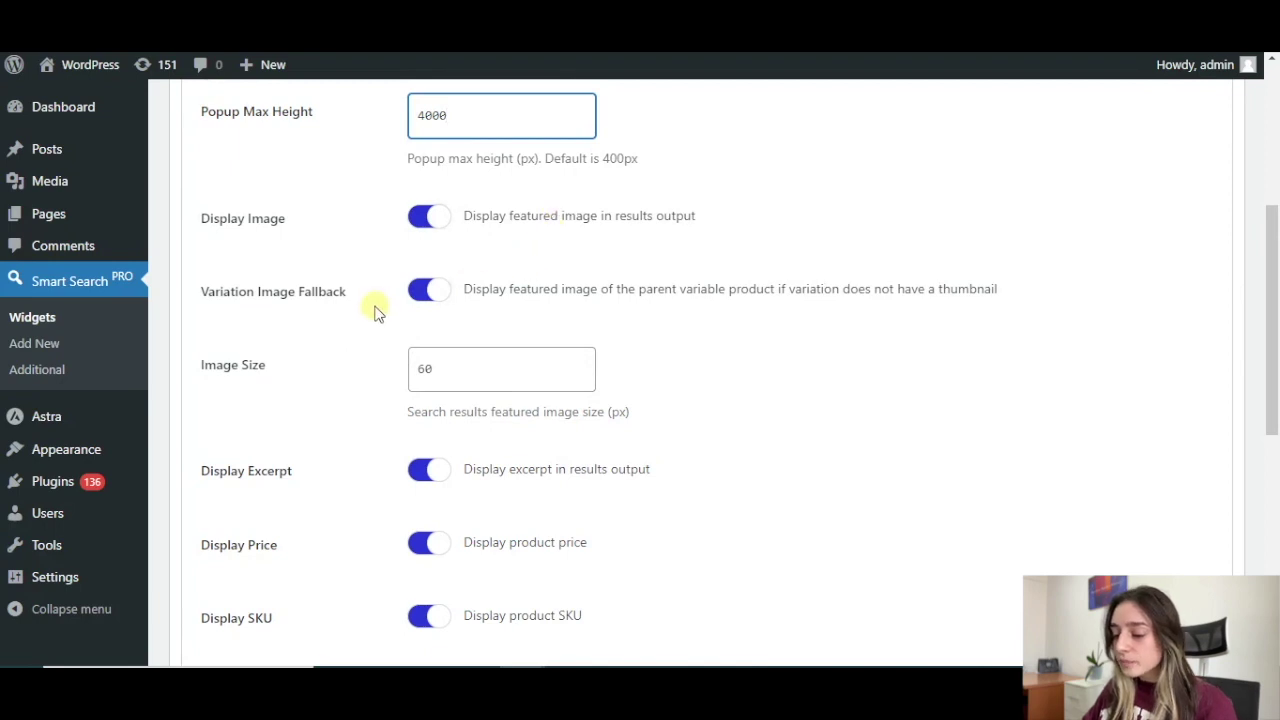
scroll(377, 312, "down", 2)
left_click(441, 273)
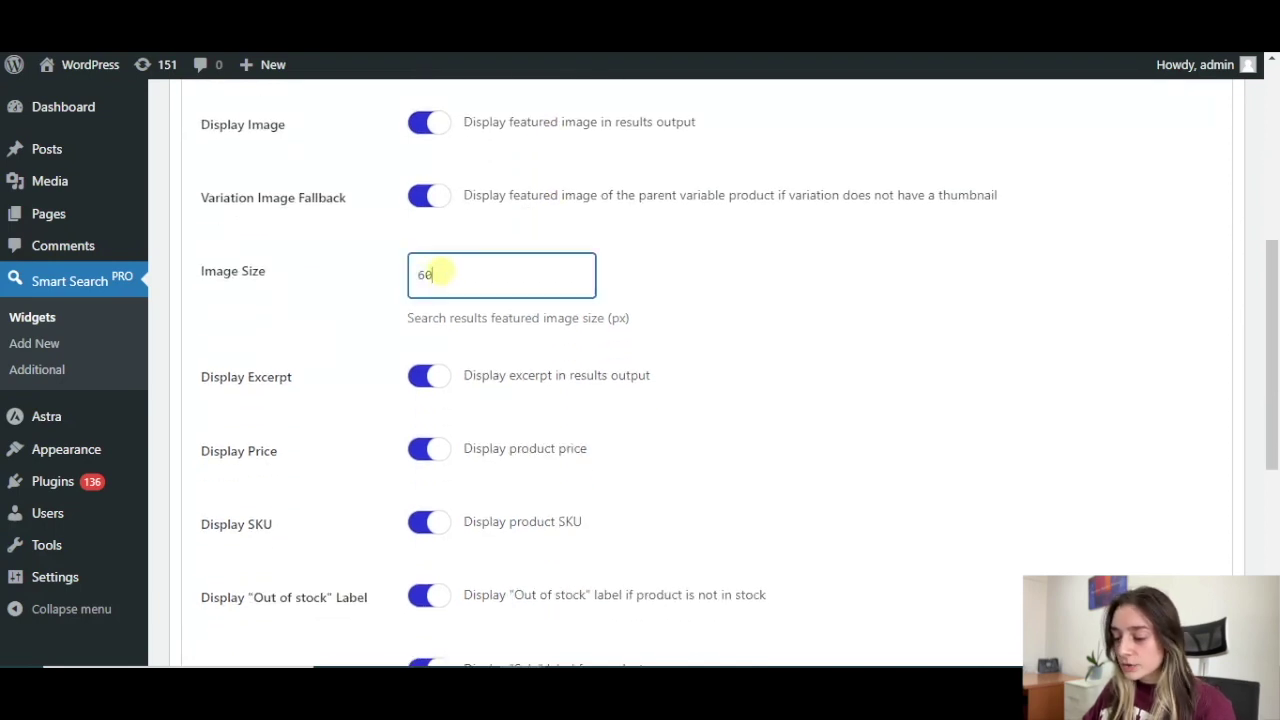
type("50")
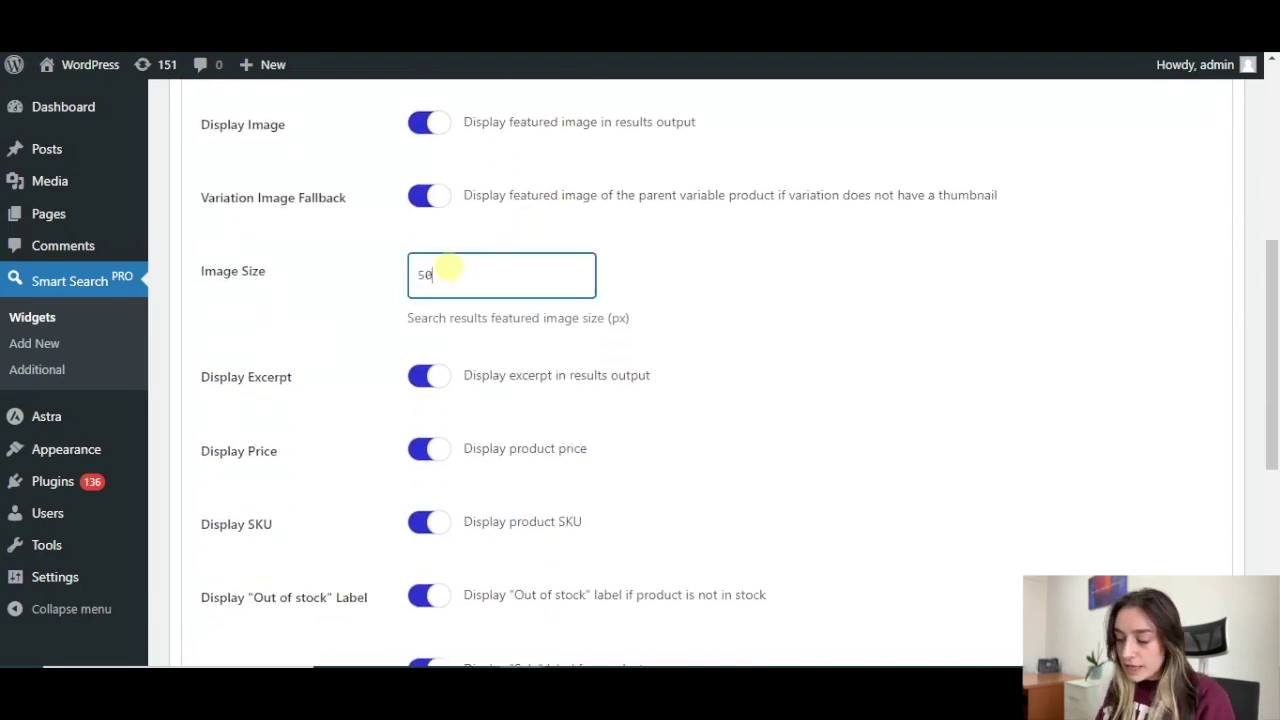
Step: Toggle Display "Add to Cart" Button off and back on, leaving it enabled
scroll(446, 250, "down", 1)
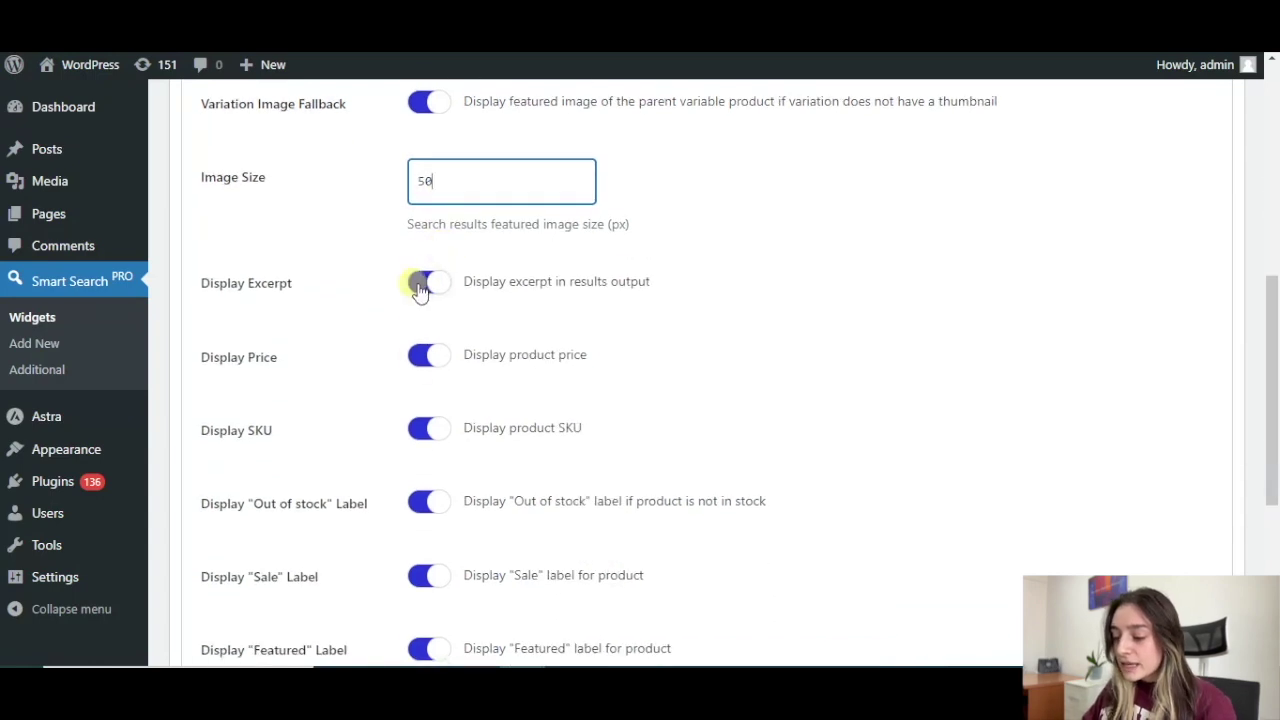
scroll(423, 286, "down", 1)
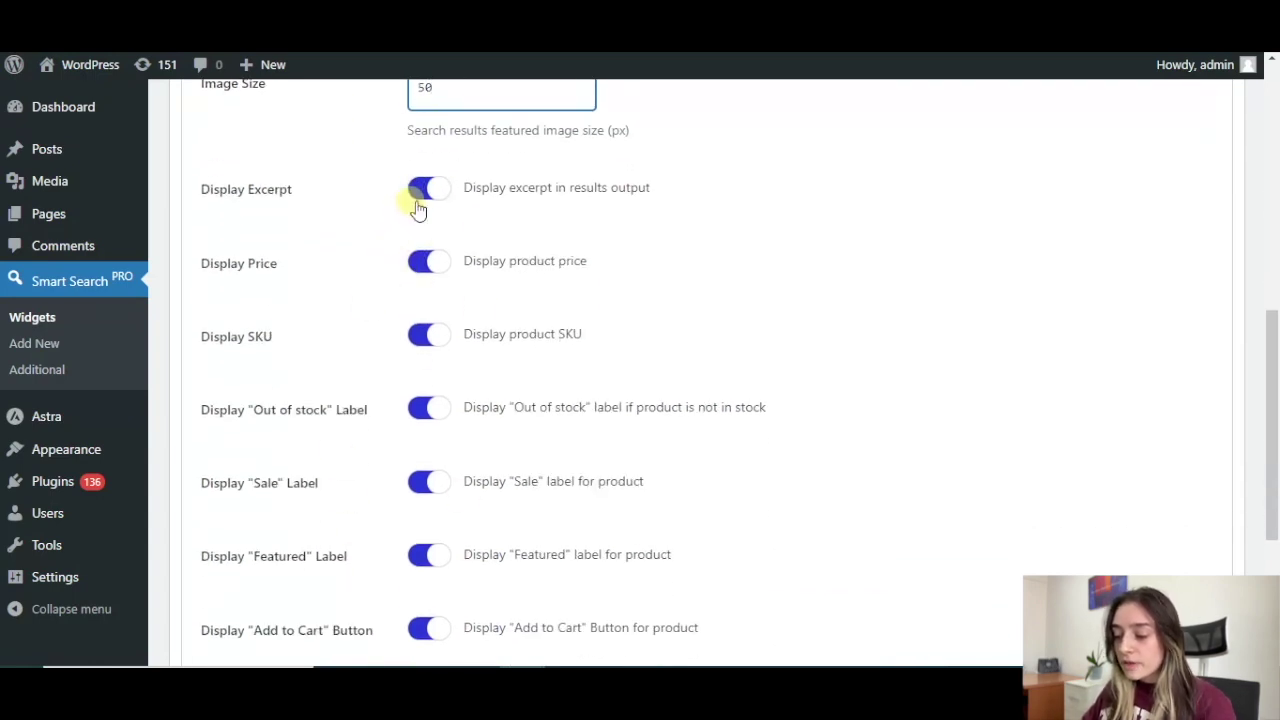
scroll(414, 200, "down", 1)
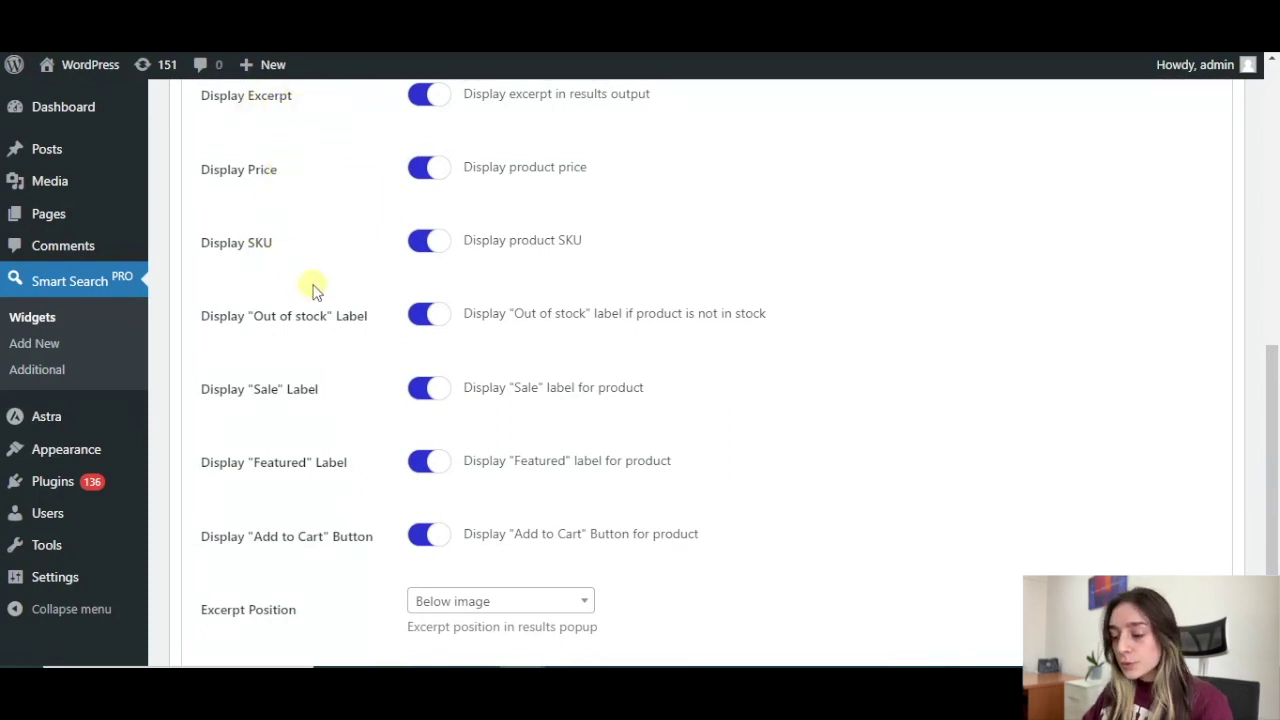
scroll(310, 310, "down", 1)
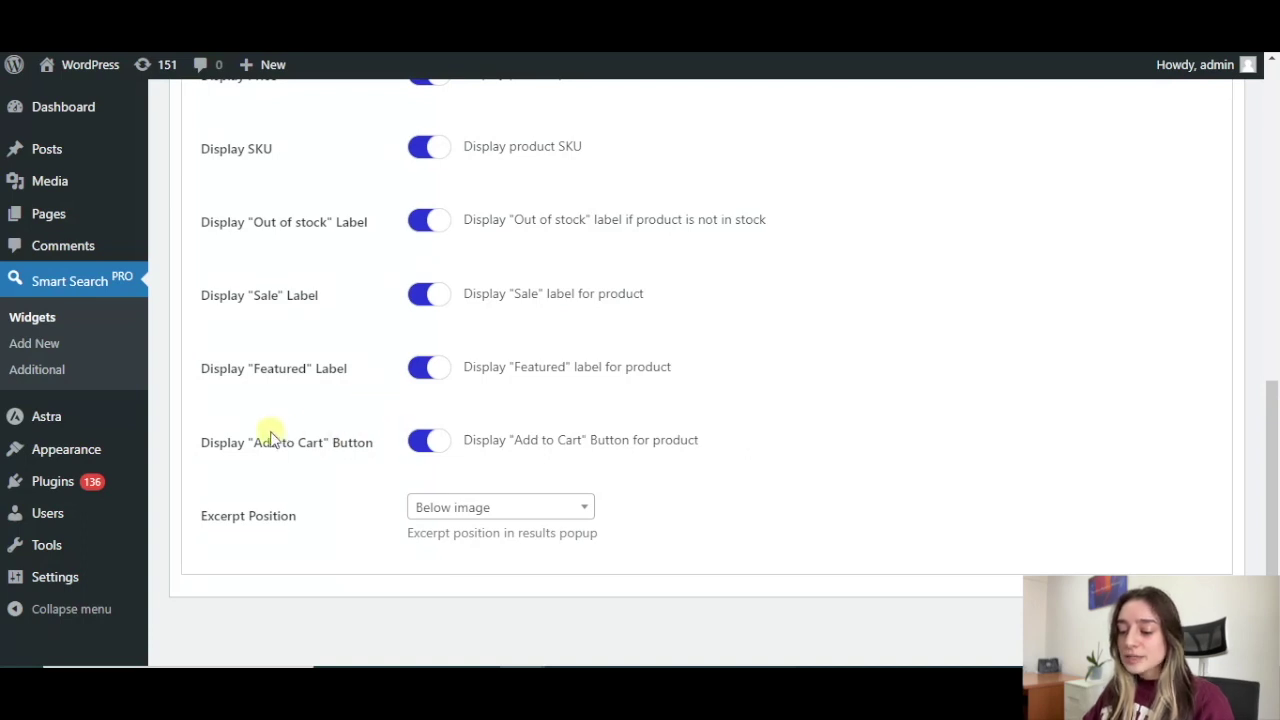
left_click(422, 441)
left_click(421, 441)
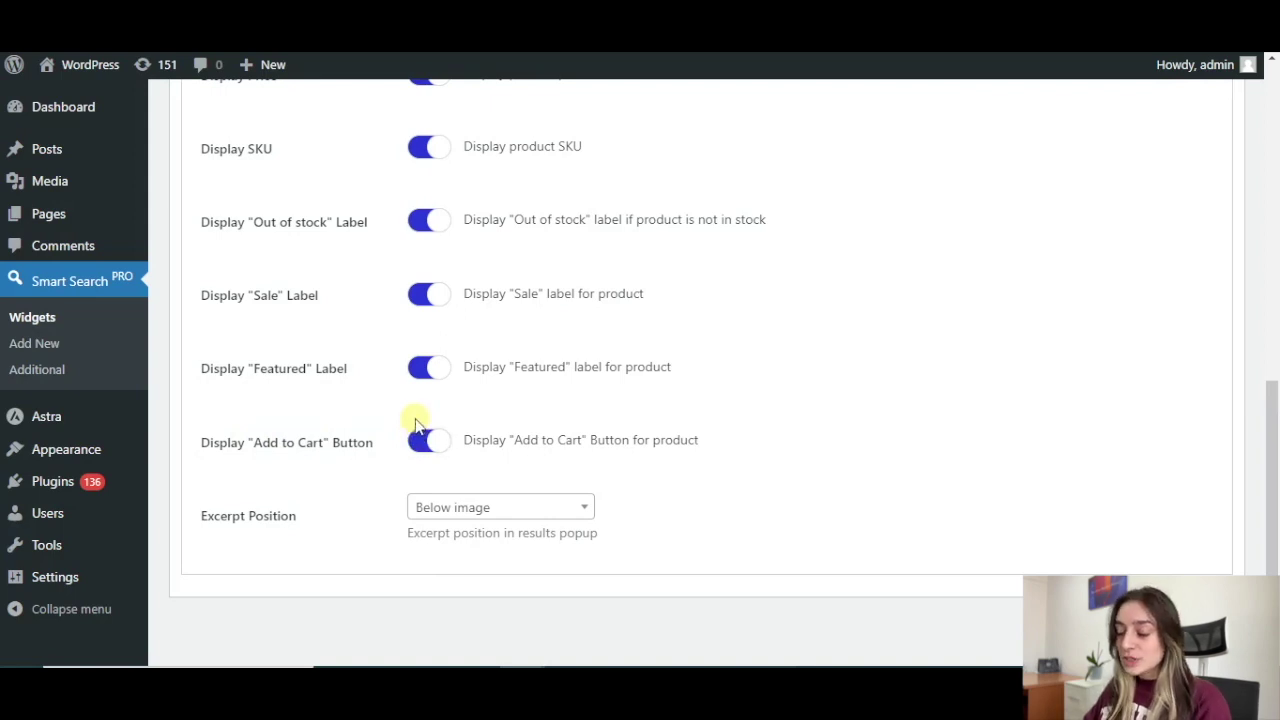
left_click(425, 440)
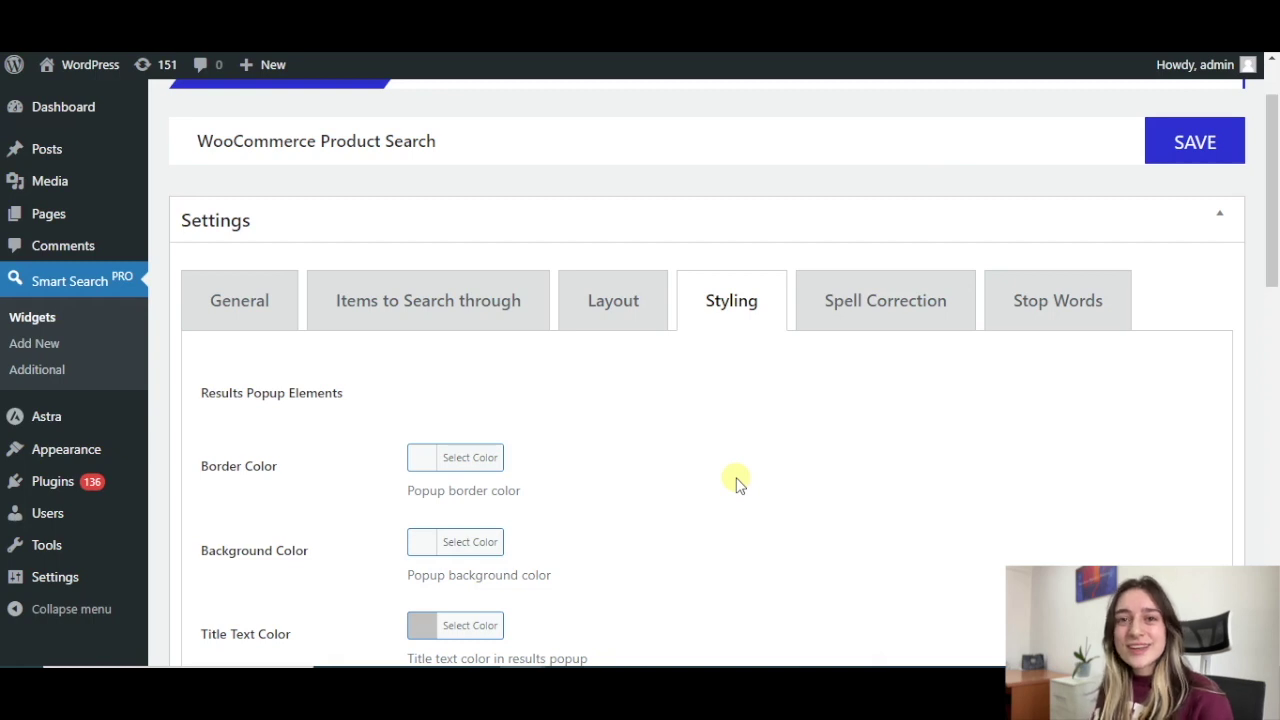
Step: Scroll through the Styling color pickers for popup border, background and title text
scroll(735, 483, "down", 2)
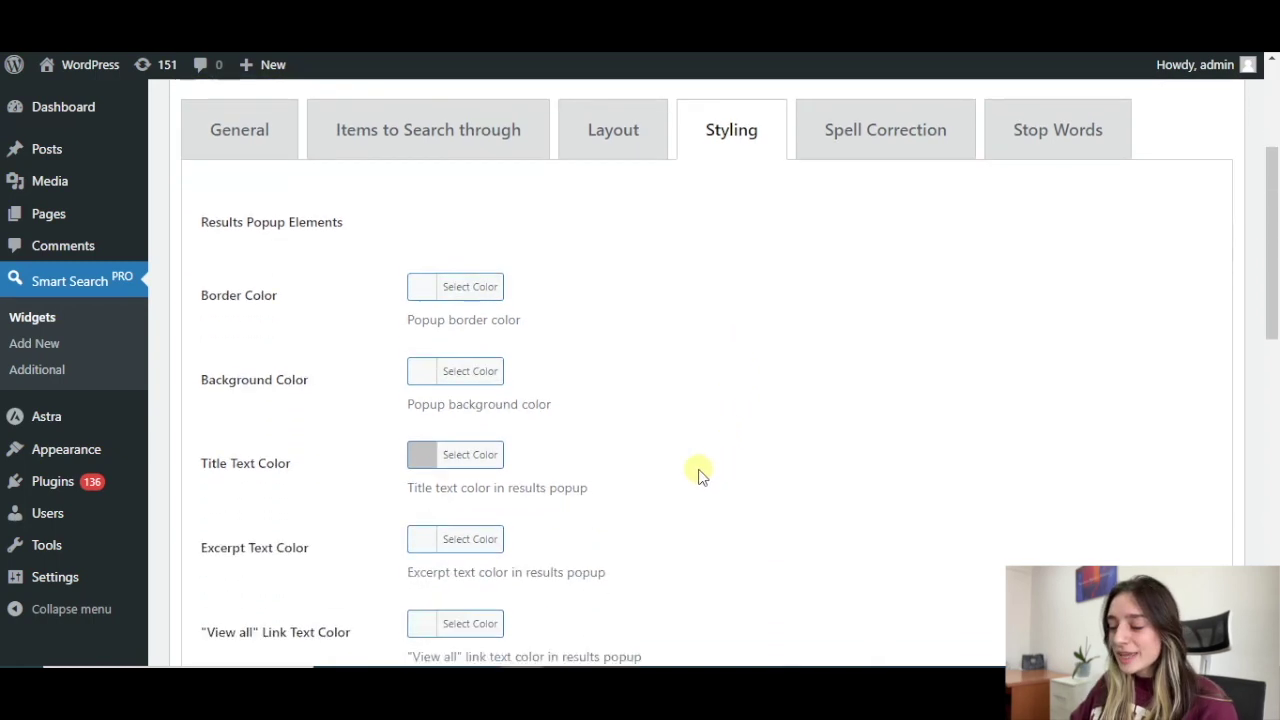
scroll(433, 320, "down", 2)
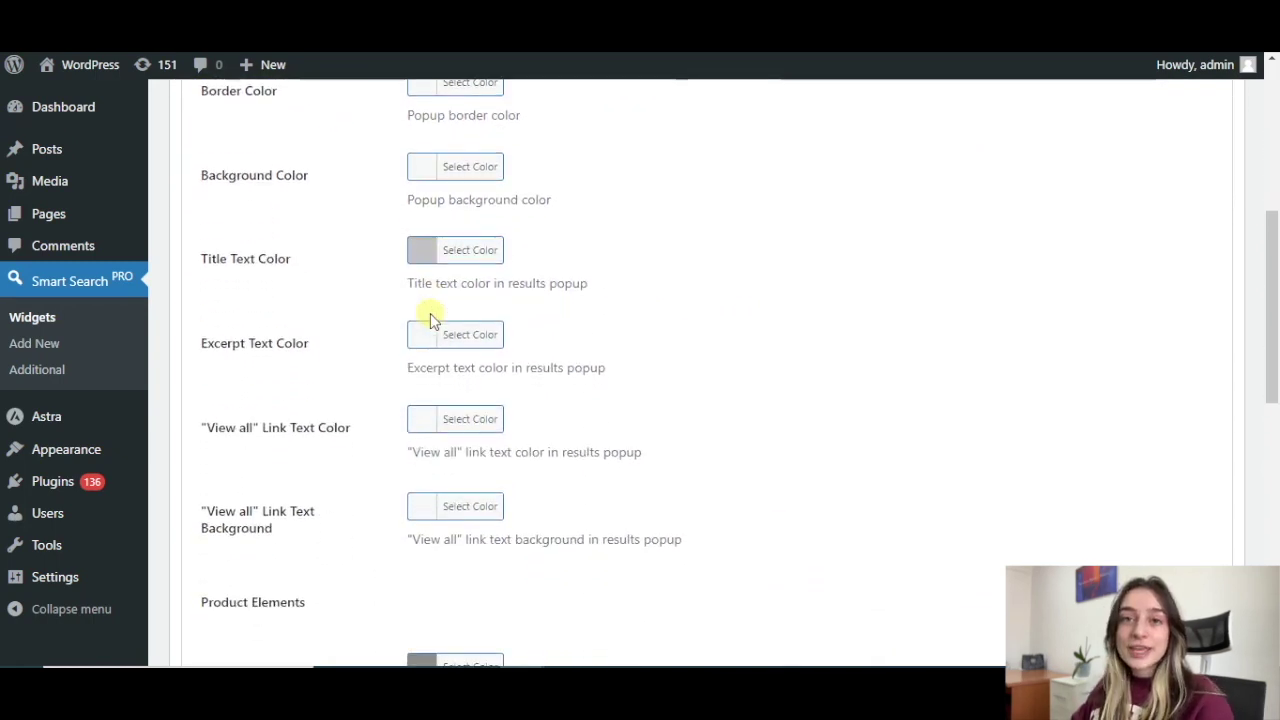
scroll(430, 313, "up", 2)
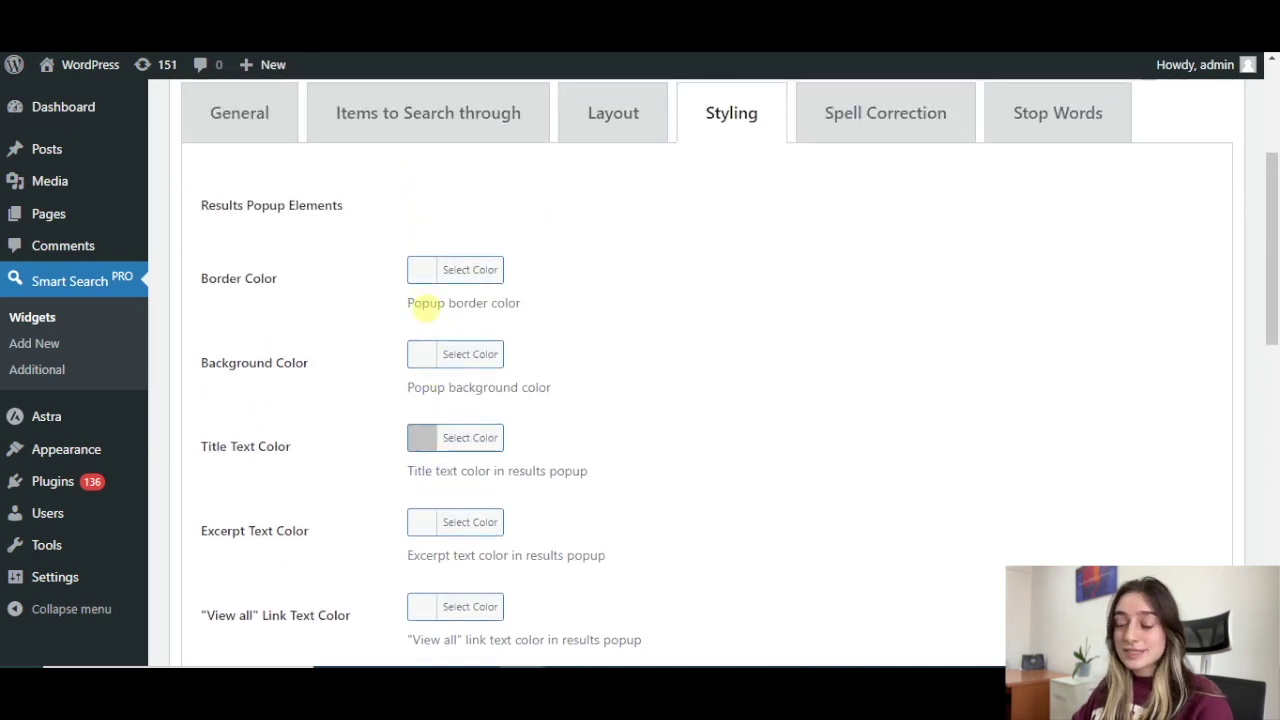
scroll(285, 340, "down", 1)
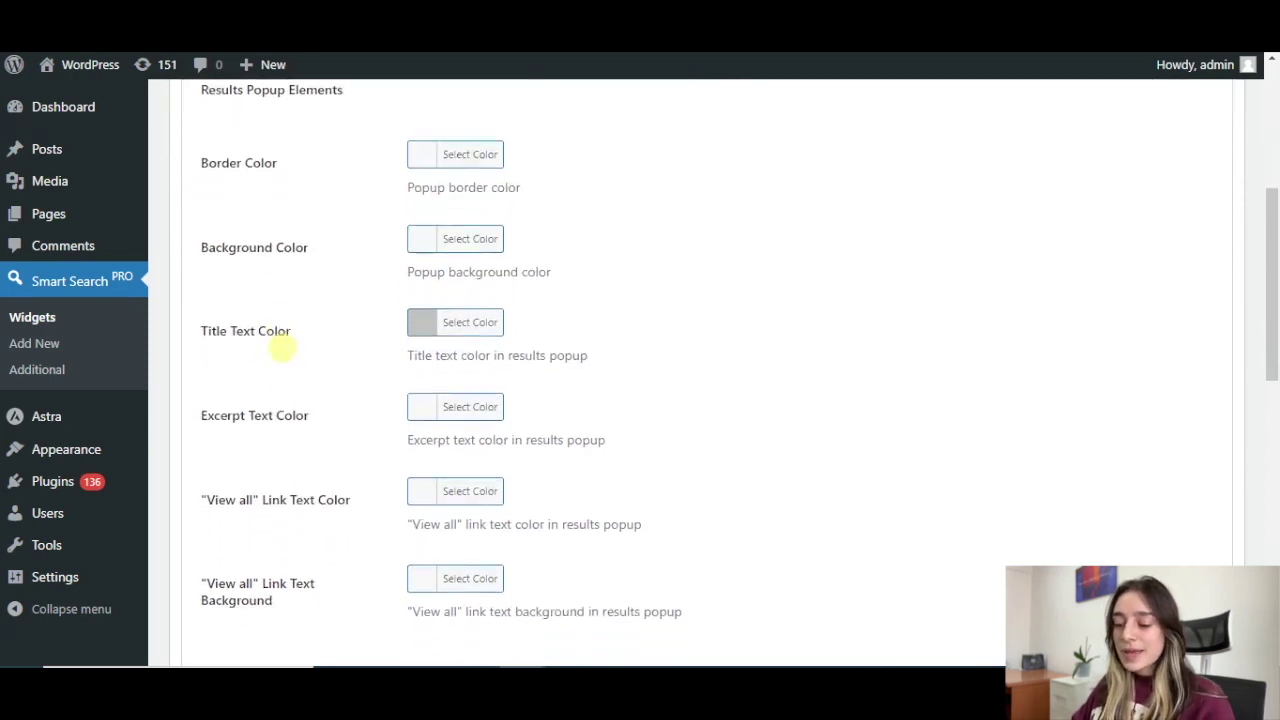
scroll(283, 347, "down", 1)
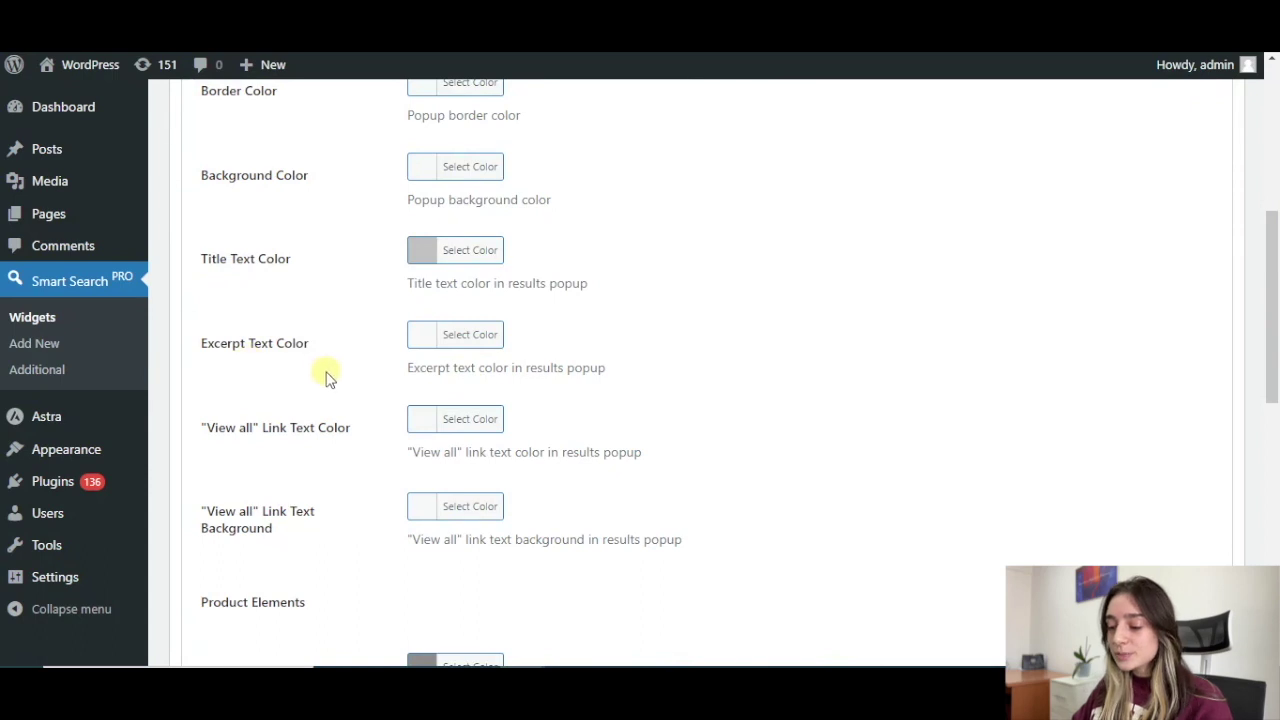
scroll(327, 376, "down", 1)
scroll(265, 367, "down", 1)
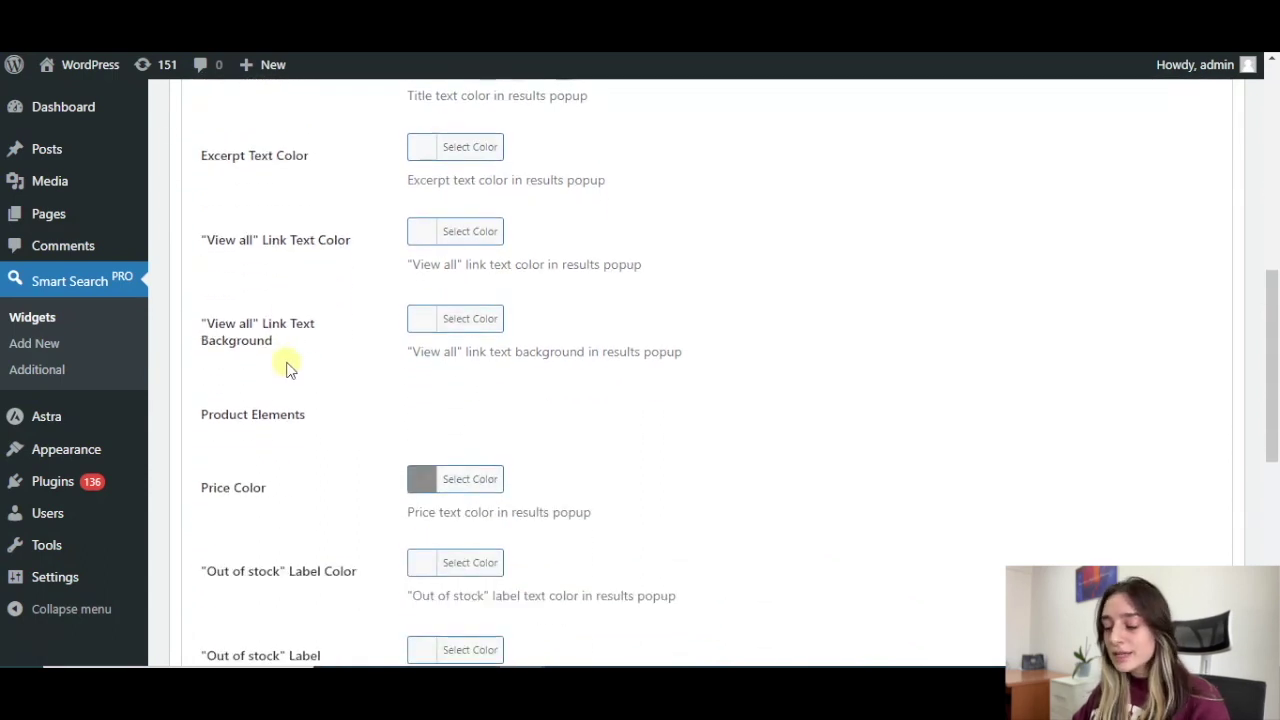
scroll(289, 360, "down", 2)
scroll(283, 351, "down", 1)
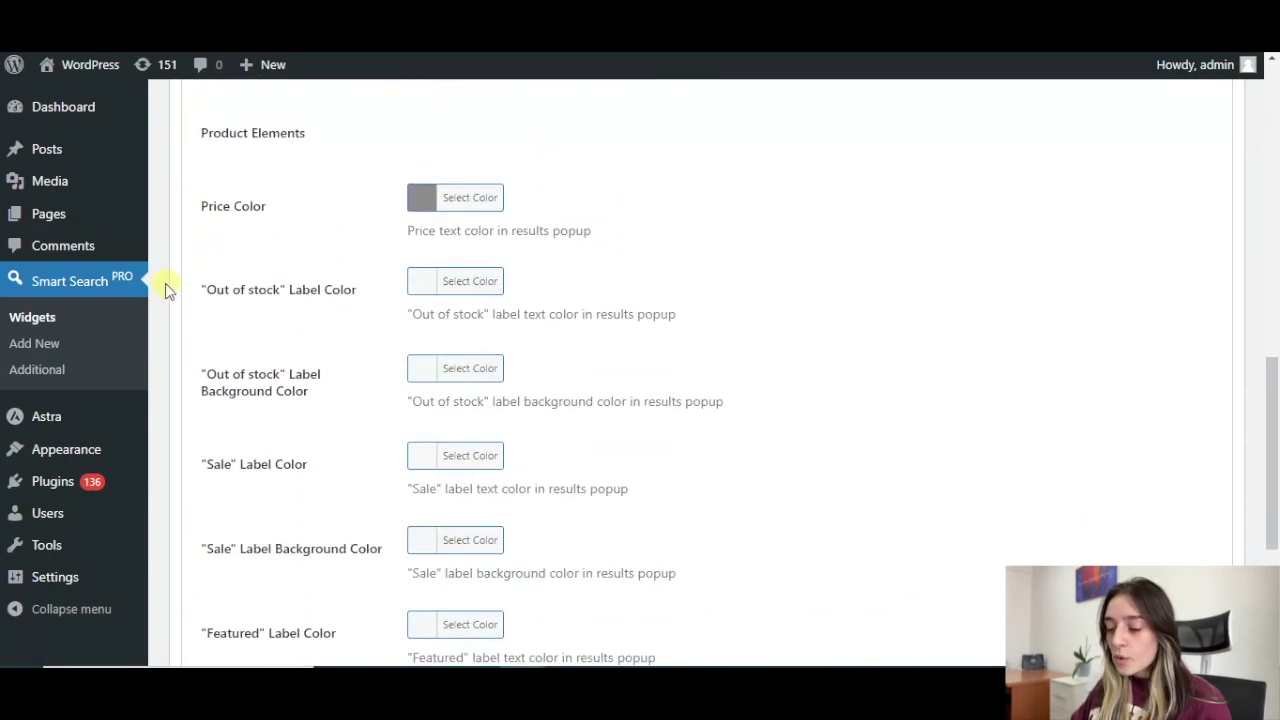
scroll(330, 312, "down", 1)
scroll(248, 340, "down", 1)
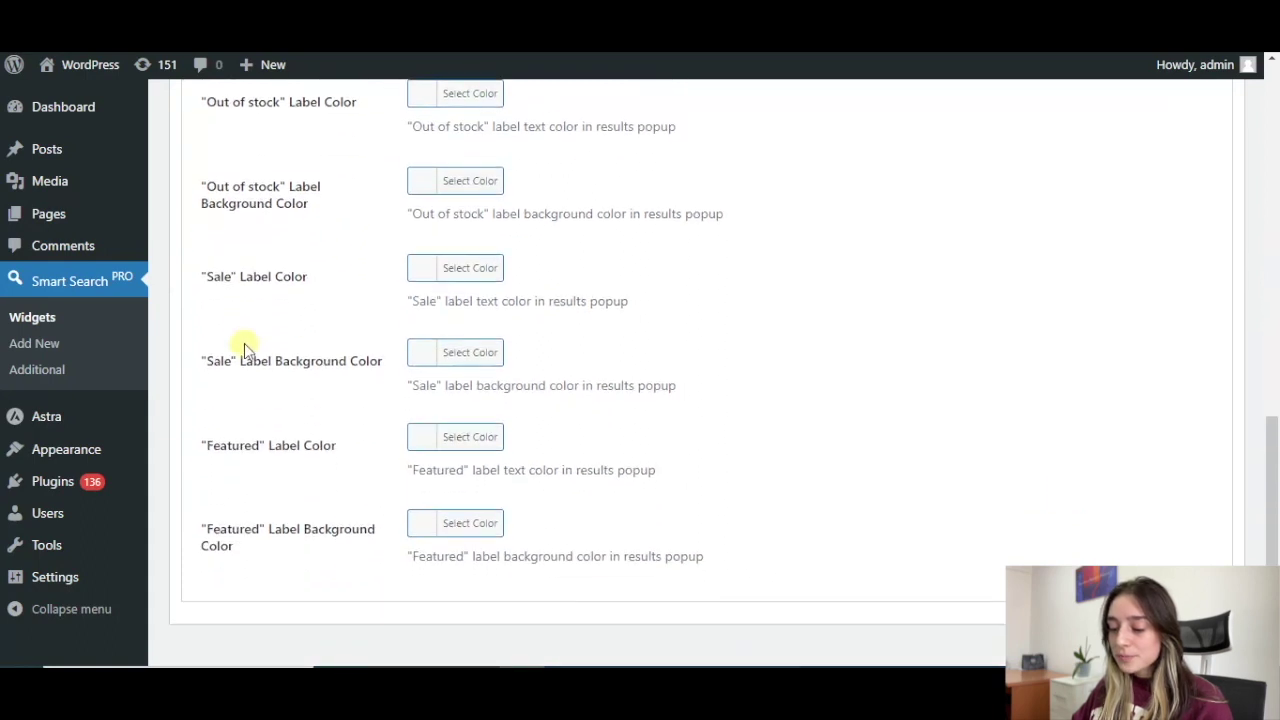
scroll(256, 352, "down", 1)
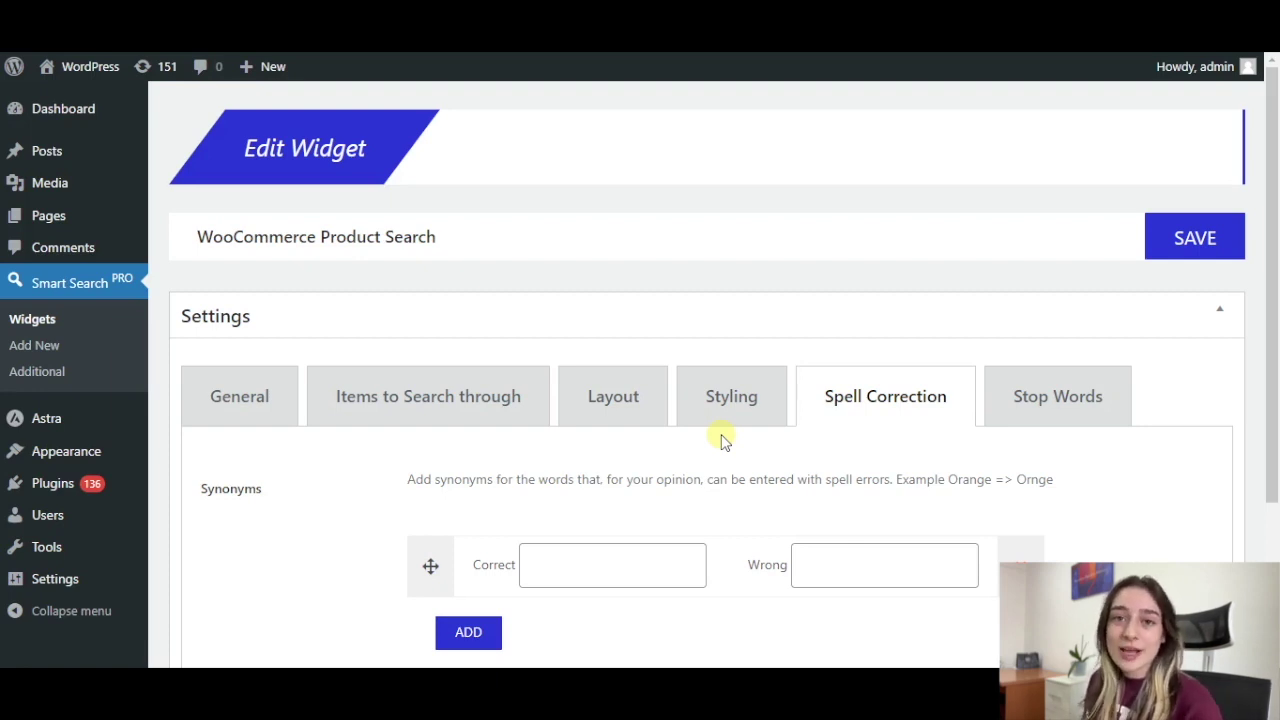
Step: Add a synonym with correct word 'beautiful' and wrong word 'beitiful'
scroll(777, 443, "down", 1)
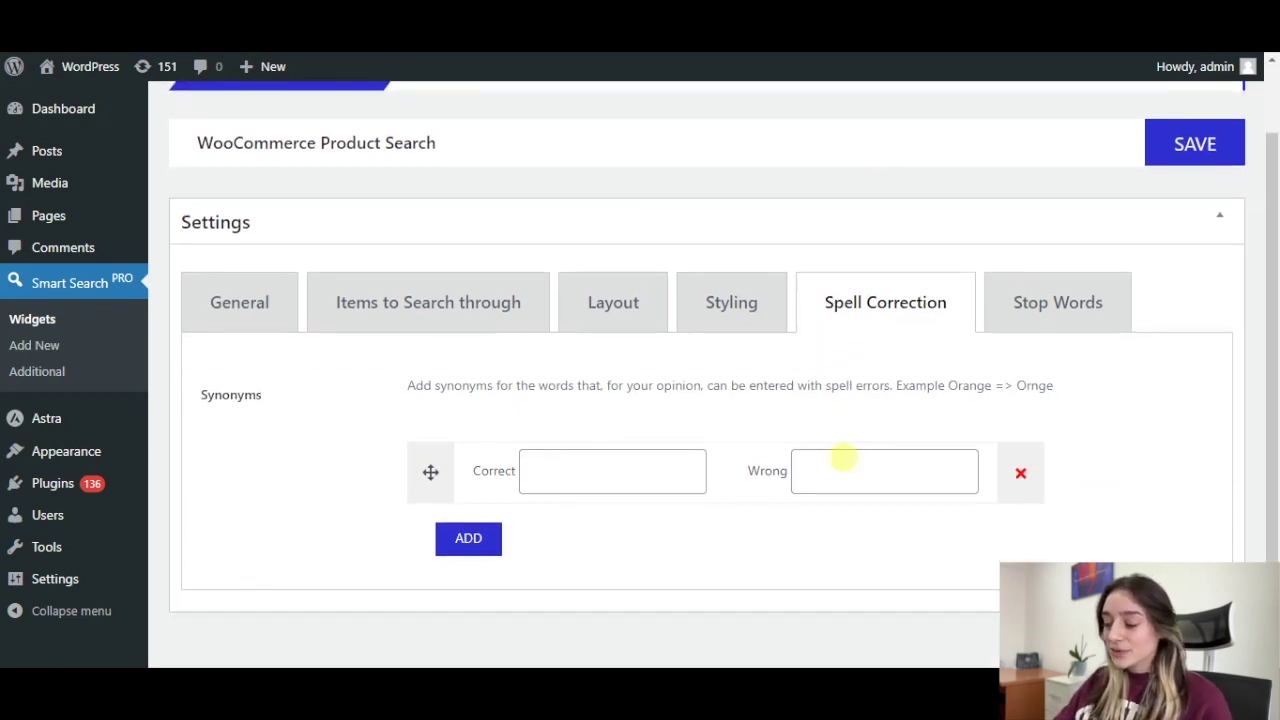
scroll(850, 310, "down", 1)
left_click(591, 353)
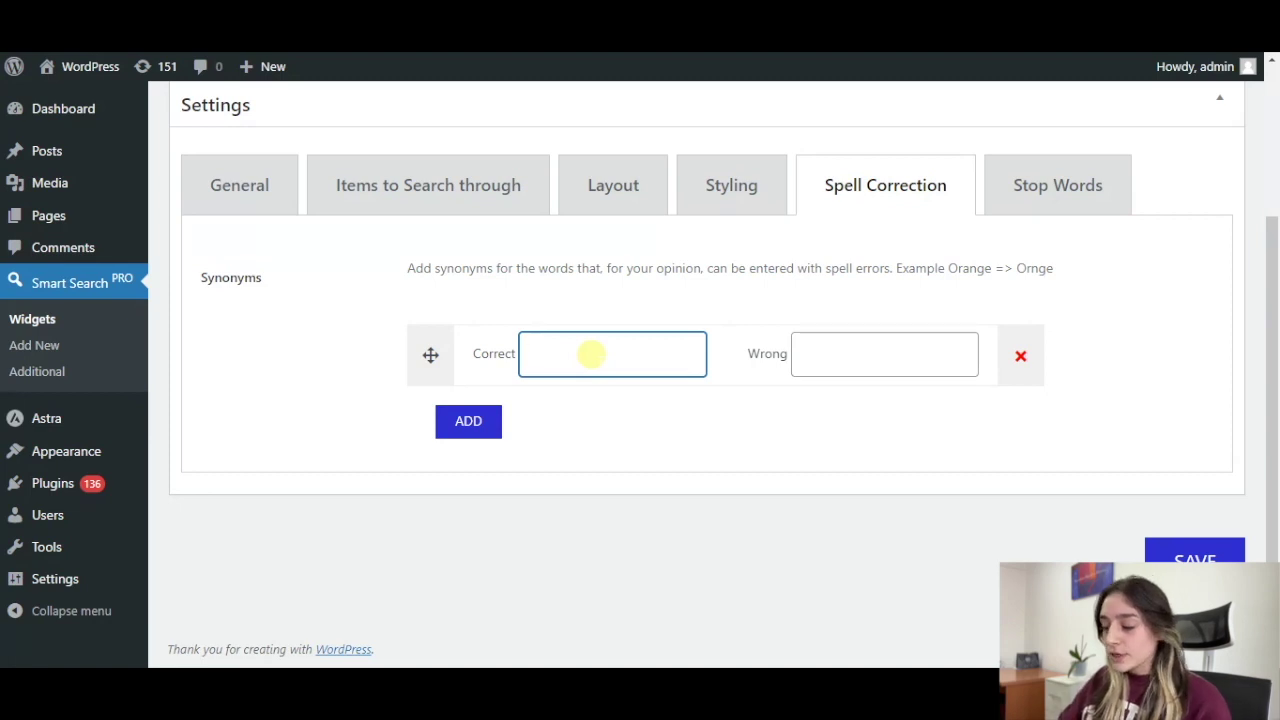
type("beautiful")
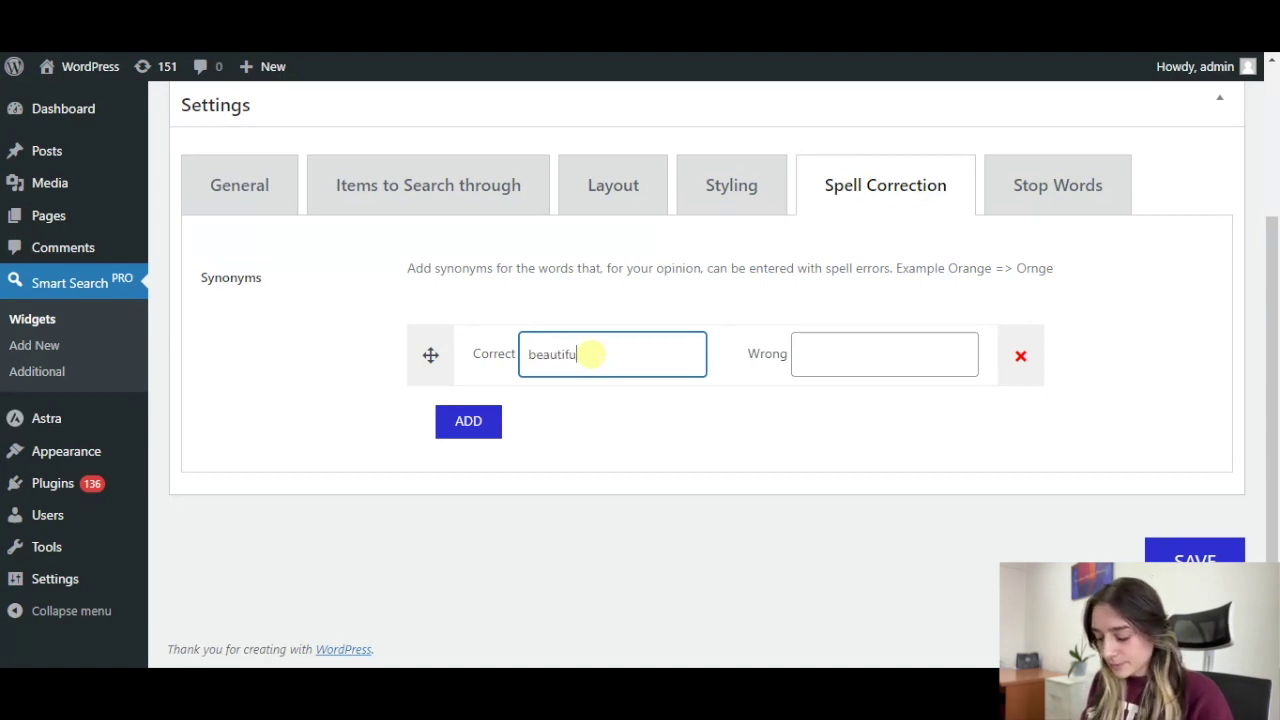
left_click(800, 357)
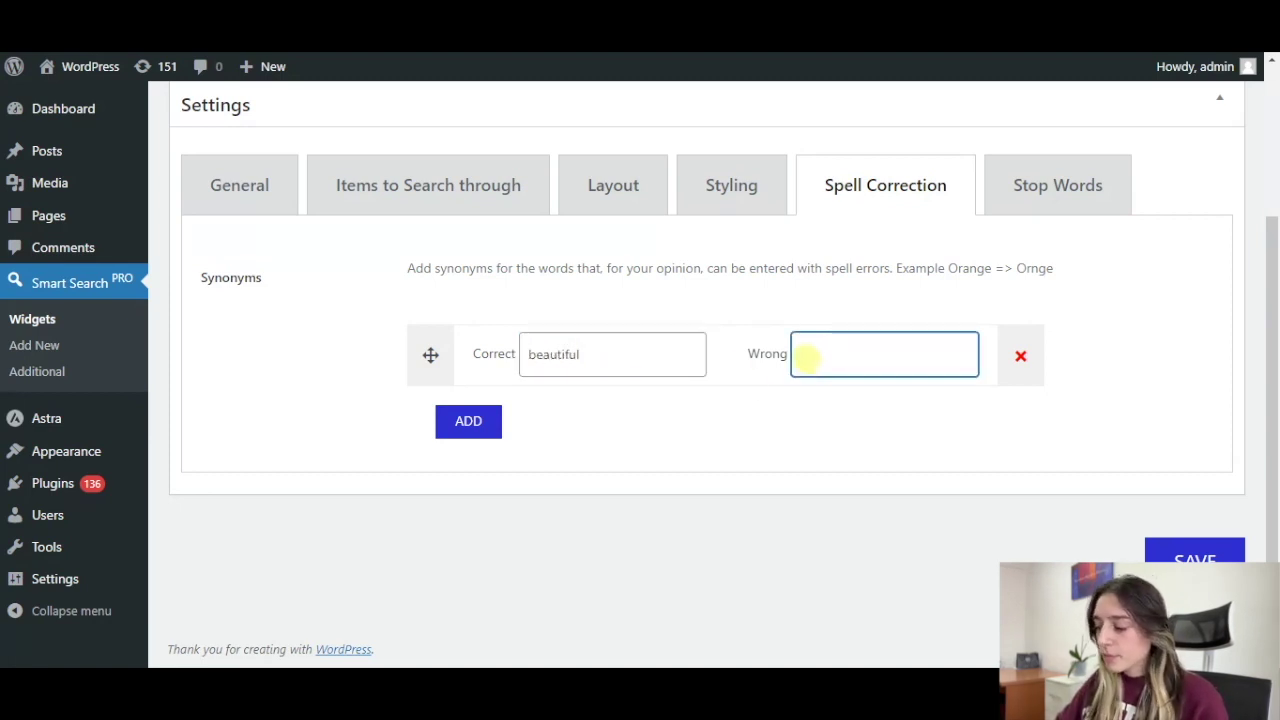
type("bei")
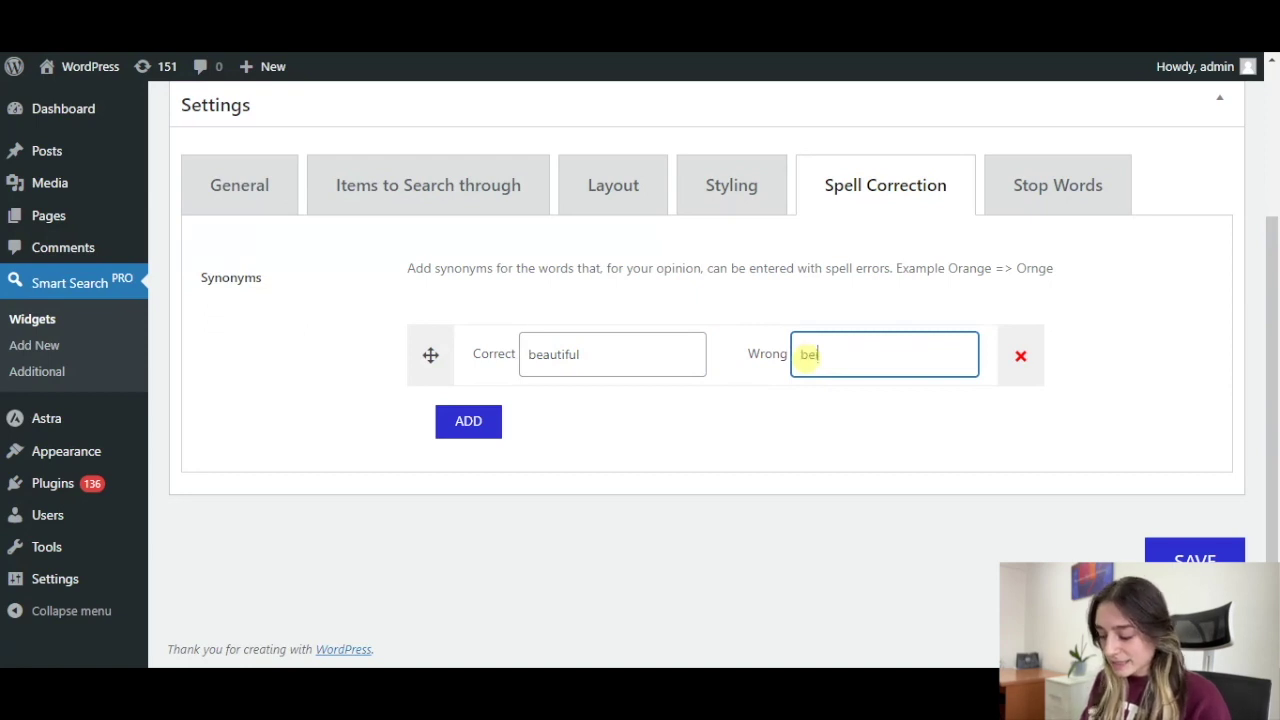
type("tiful")
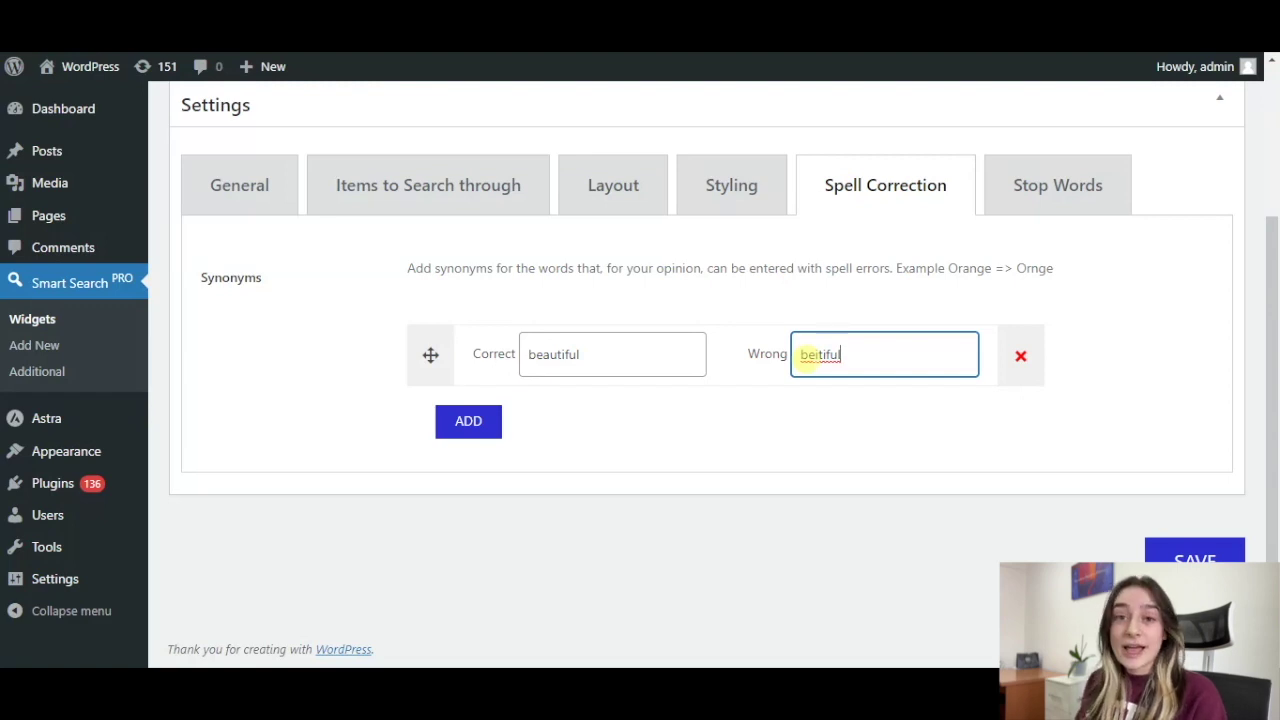
left_click(1020, 171)
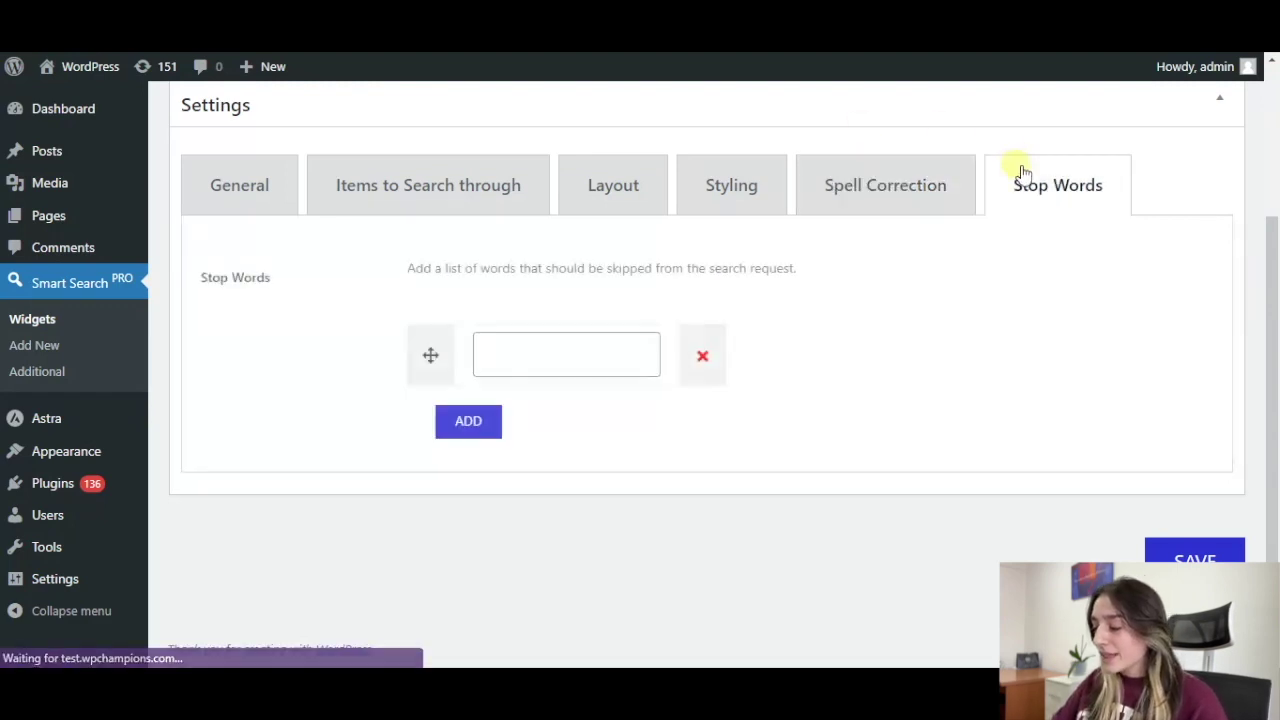